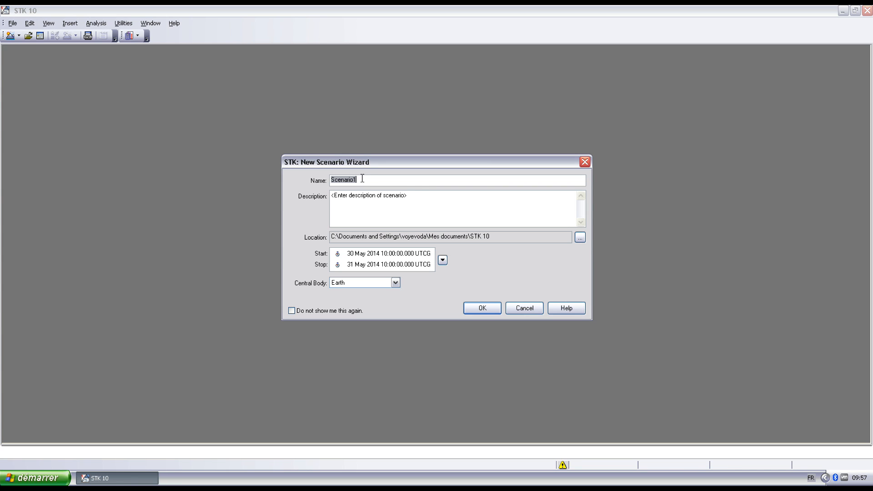
- Create a new scenario named Hohmann_targeter with the stop date set to 23 Jun 2014
type("Hohmann_targeter")
left_click(443, 260)
mouse_move(477, 281)
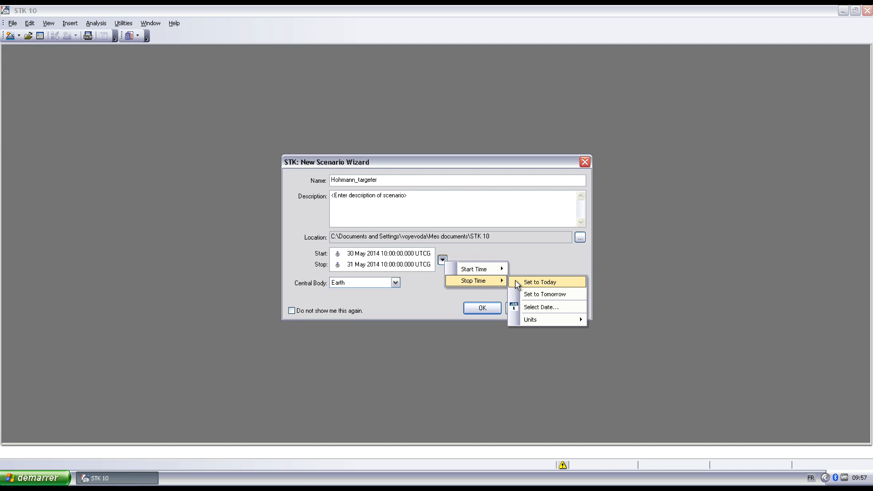
left_click(540, 308)
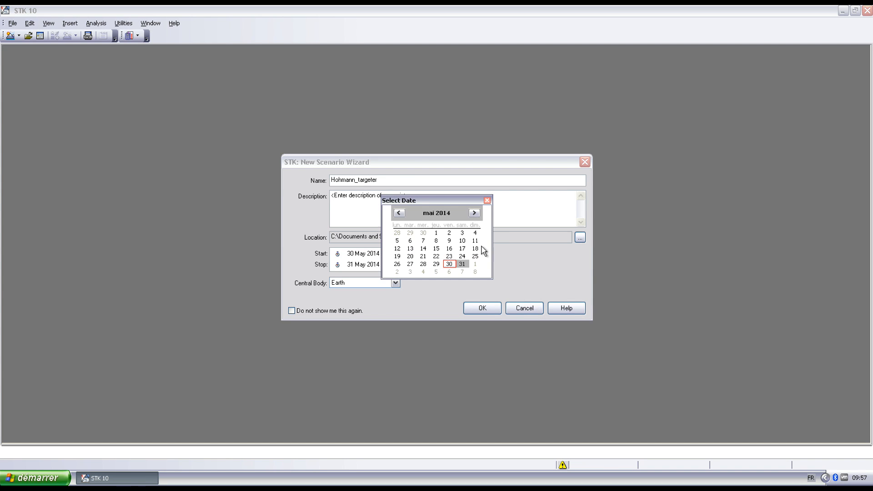
left_click(474, 213)
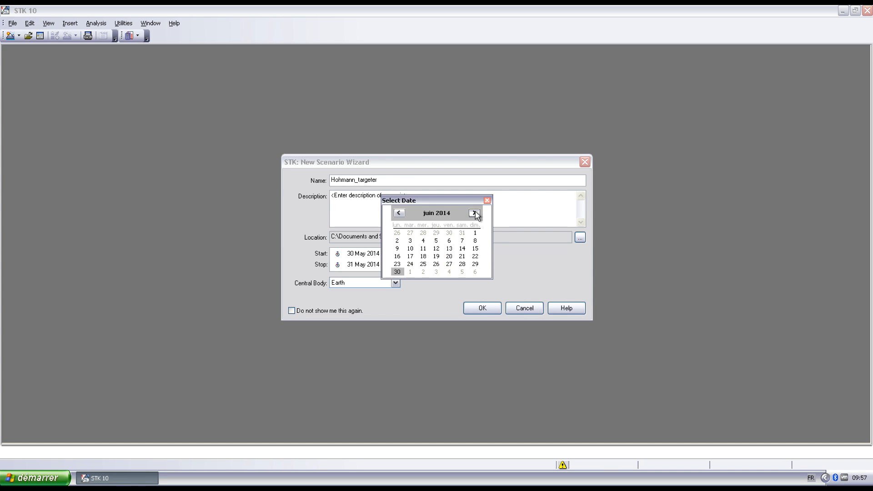
left_click(398, 264)
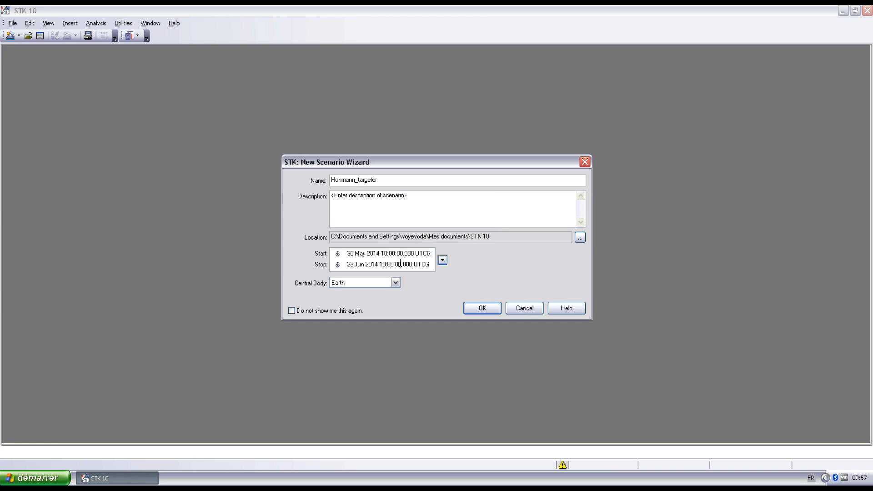
left_click(483, 308)
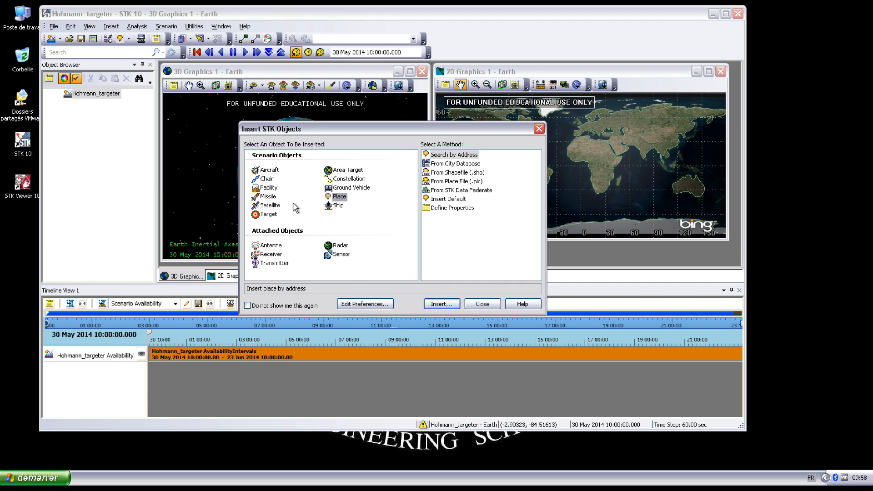
- Insert a default satellite into the scenario and close the object insertion dialog
left_click(274, 206)
left_click(468, 225)
left_click(440, 302)
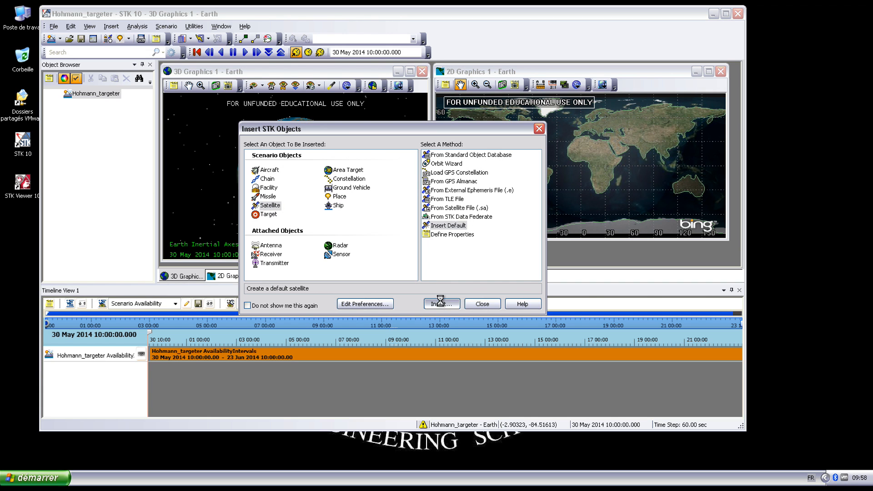
left_click(482, 305)
- Maximize the main window and the 3D Graphics view, minimize the 2D view and close the timeline
left_click(726, 13)
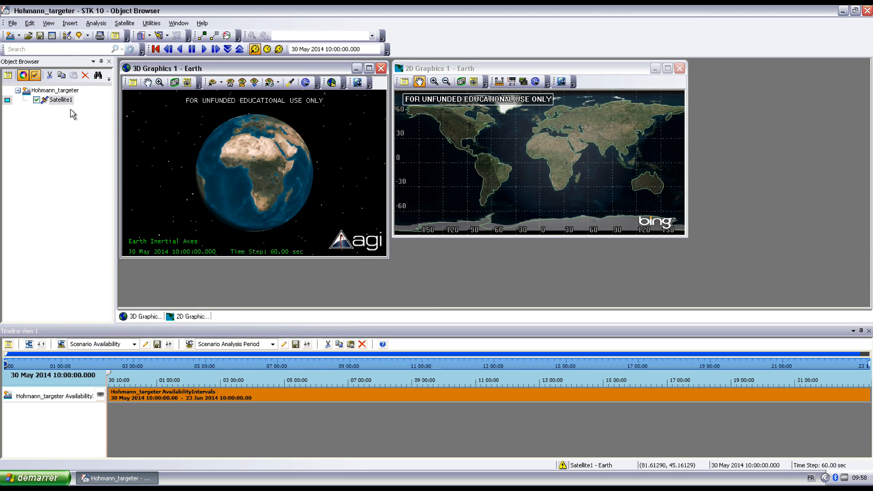
left_click(655, 69)
left_click(369, 69)
left_click(869, 331)
left_click(60, 129)
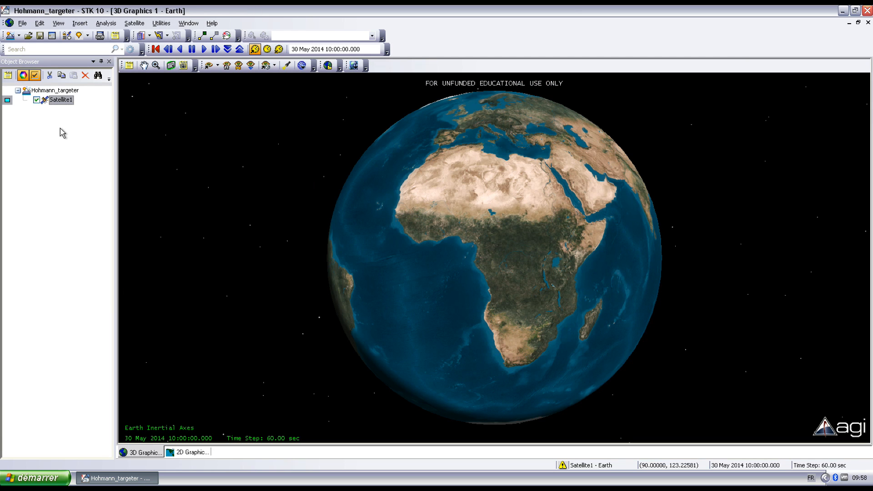
- Rename the satellite as Cerise
right_click(54, 103)
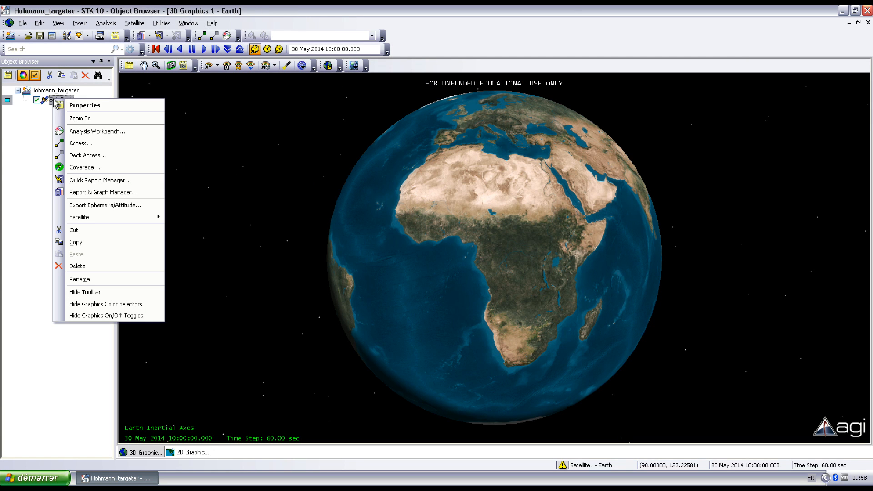
left_click(86, 279)
type("Cerise")
key("Return")
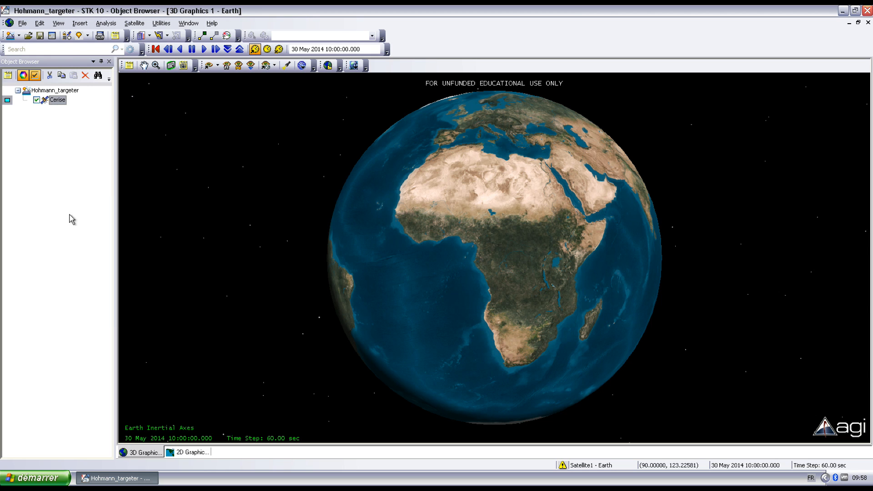
- Open the properties of the Cerise satellite and set its orbit propagator to Astrogator
right_click(56, 101)
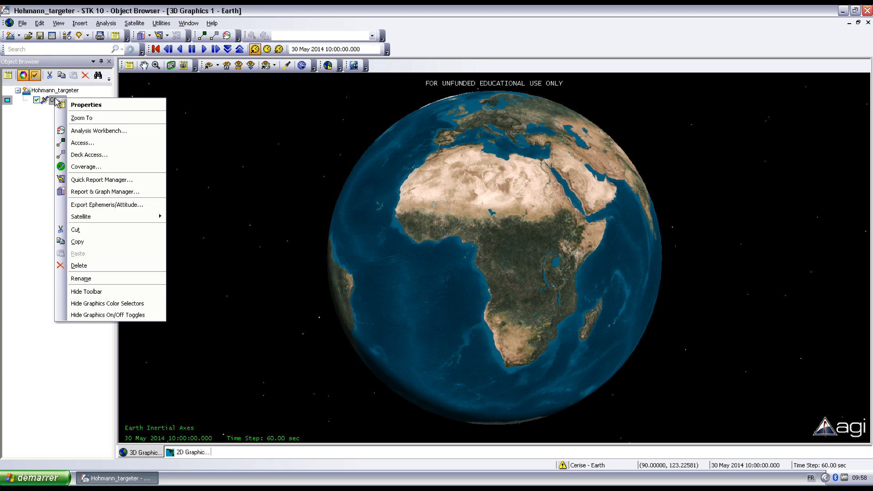
left_click(80, 106)
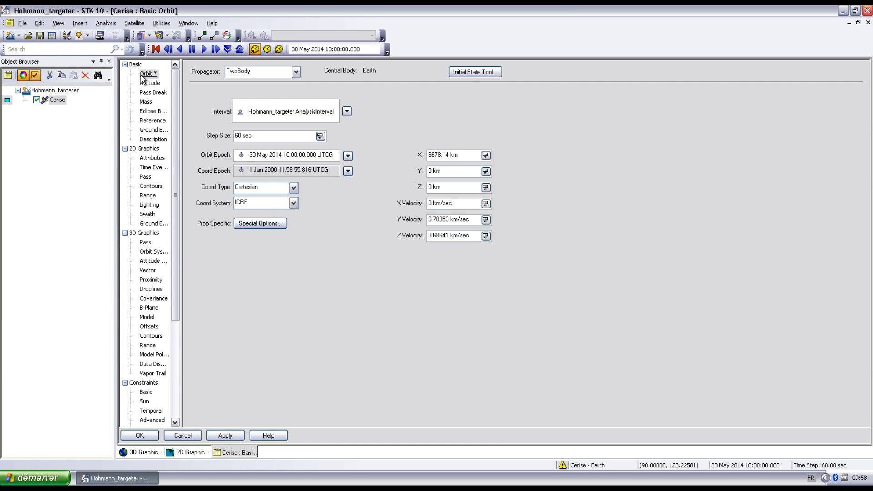
left_click(296, 71)
- Rename the Initial State segment as Inner Orbit and set its coordinate type to Keplerian
left_click(239, 133)
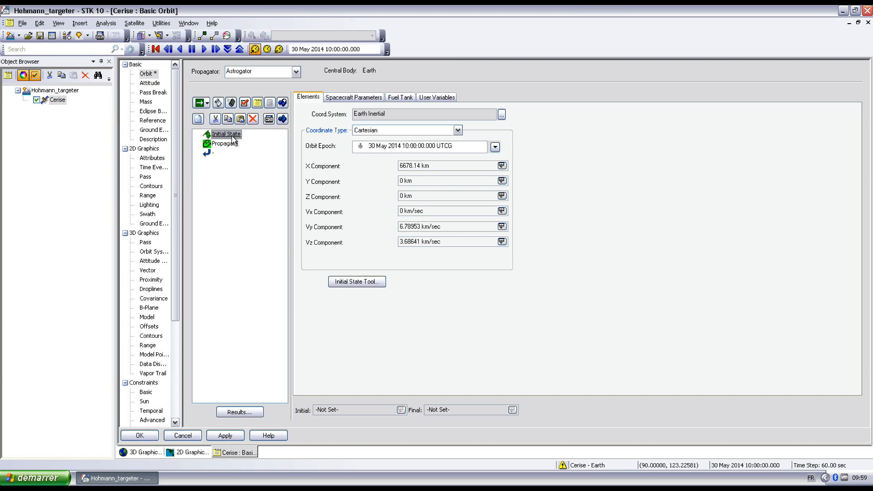
left_click(458, 131)
left_click(371, 160)
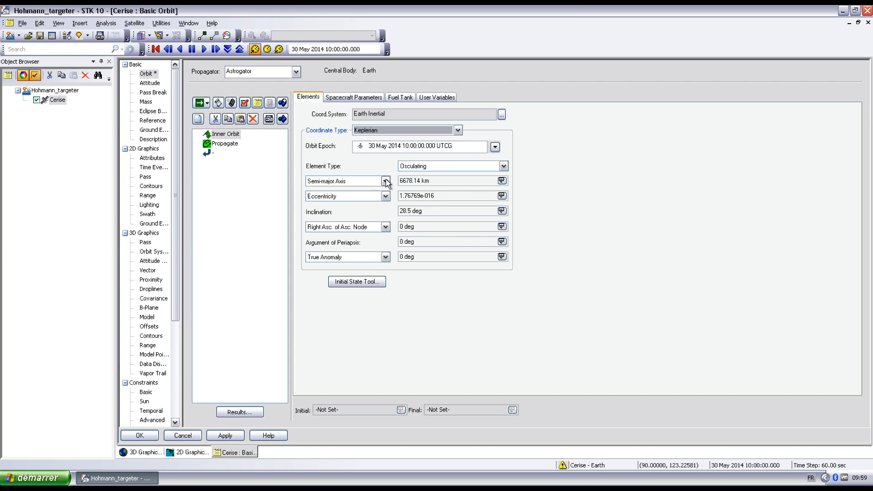
- Define the inner orbit by periapsis radius, with a radius of 6700 km and an inclination of 0 deg
left_click(385, 182)
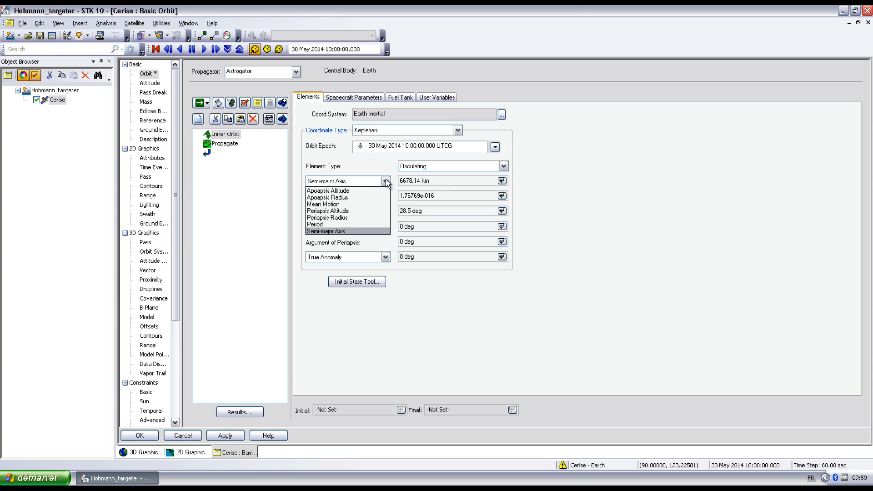
left_click(342, 218)
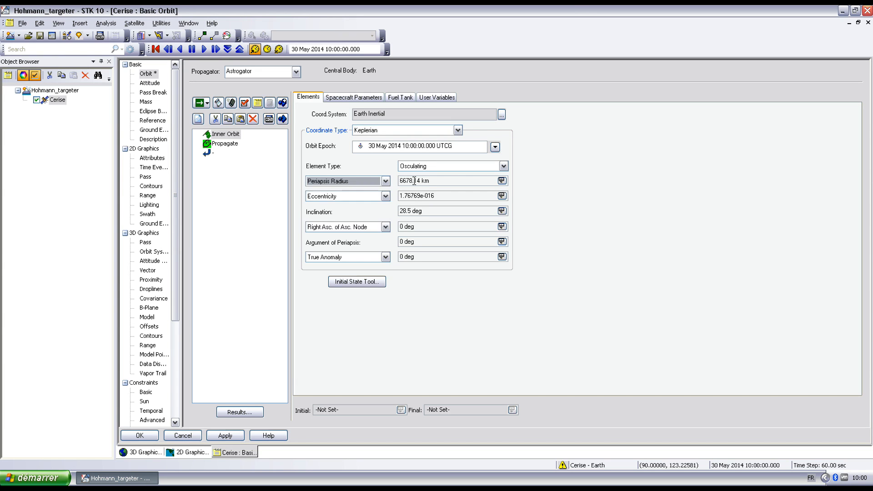
double_click(419, 180)
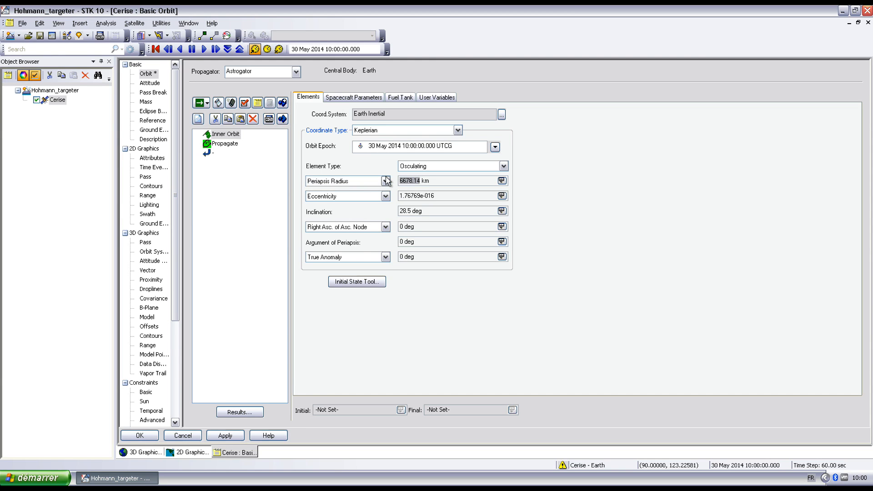
type("6700")
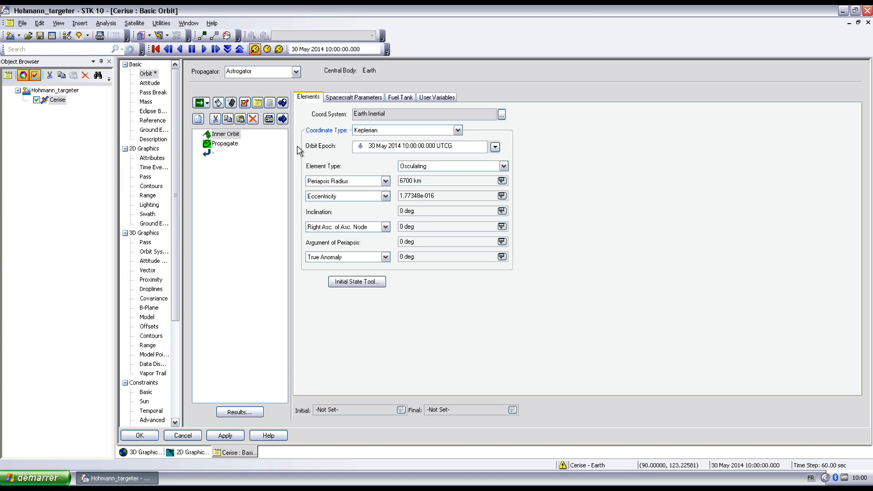
- Set the Propagate segment to the Earth Point Mass propagator with a duration trip value of 7200 sec
left_click(233, 144)
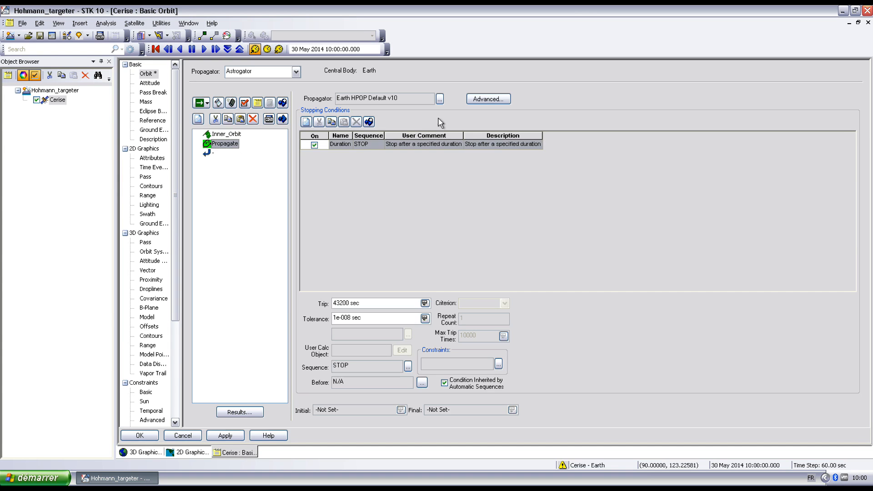
left_click(439, 99)
left_click(375, 170)
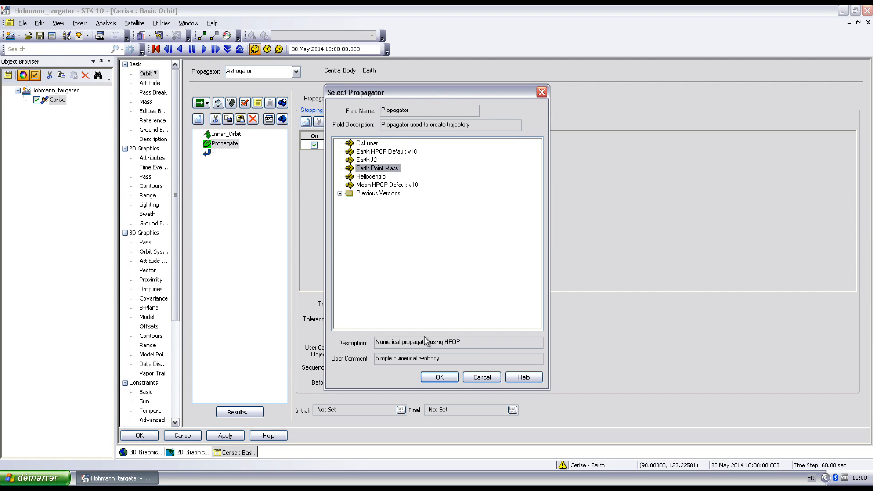
left_click(439, 378)
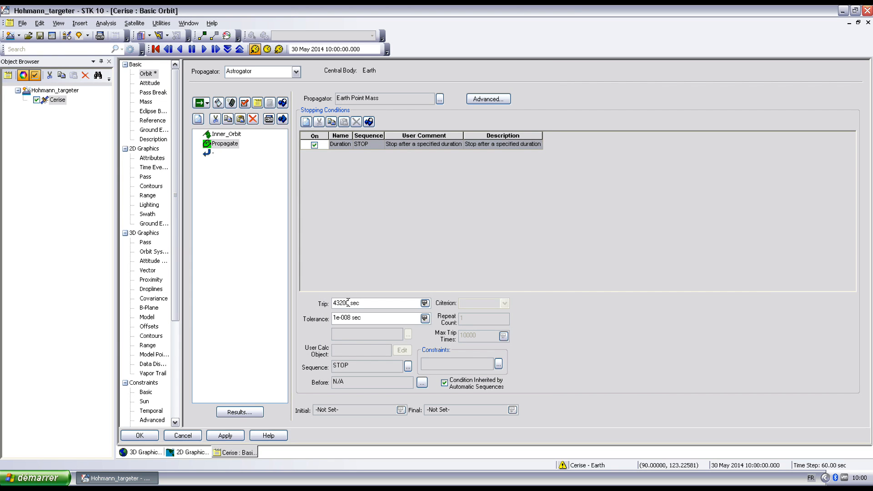
left_click_drag(348, 302, 319, 301)
type("7200")
left_click(266, 191)
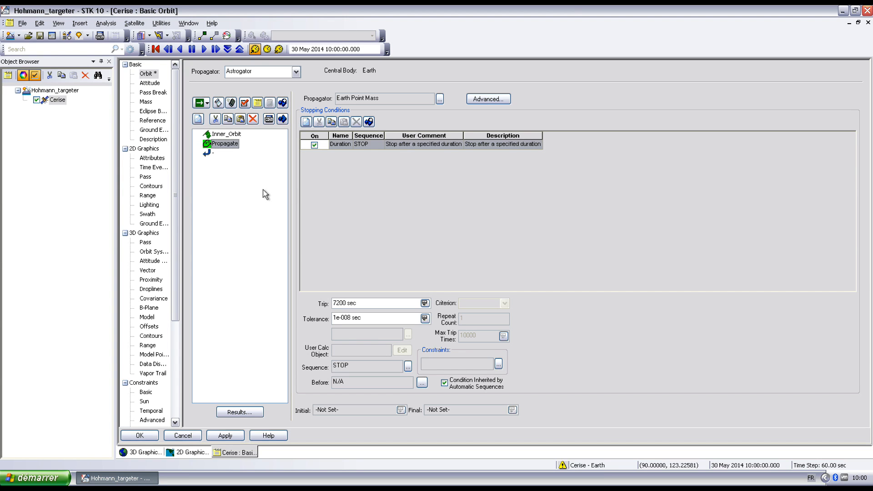
- Insert a Target Sequence after the Propagate segment in the mission control sequence
right_click(221, 148)
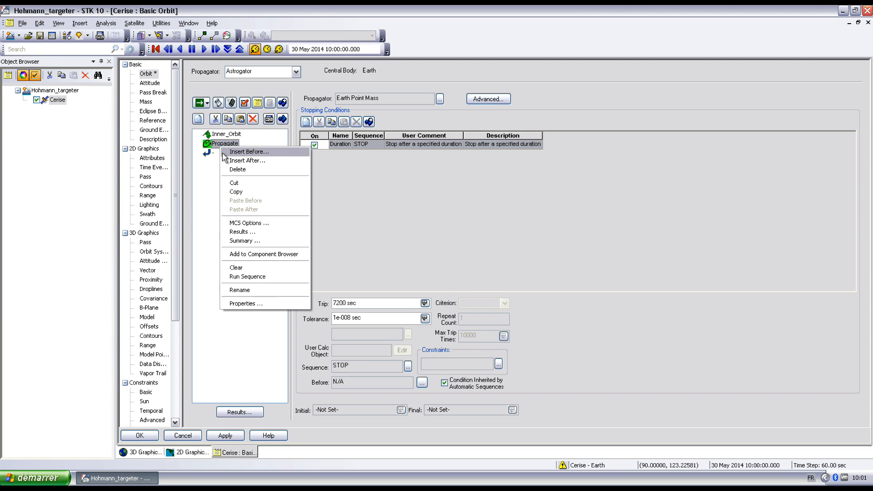
left_click(227, 160)
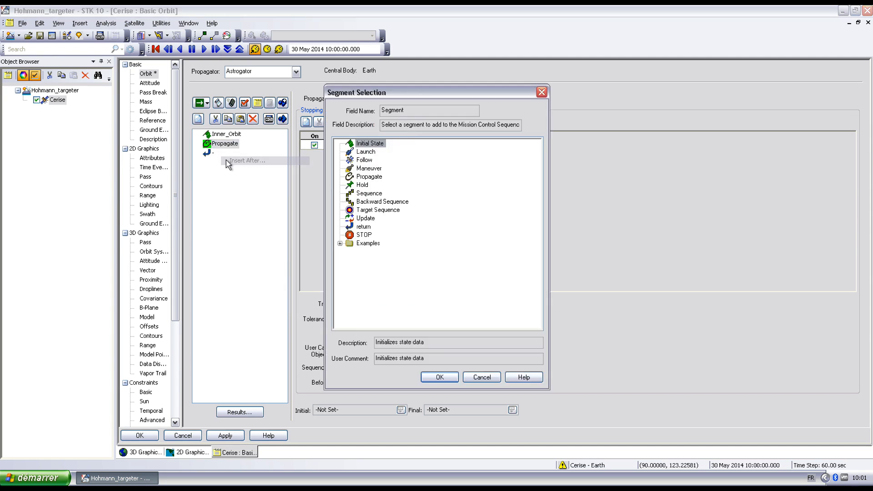
left_click(370, 210)
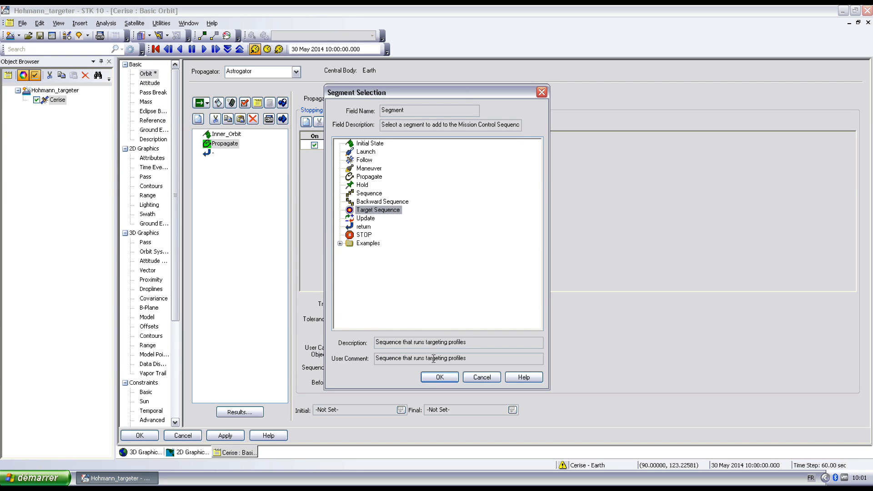
left_click(438, 378)
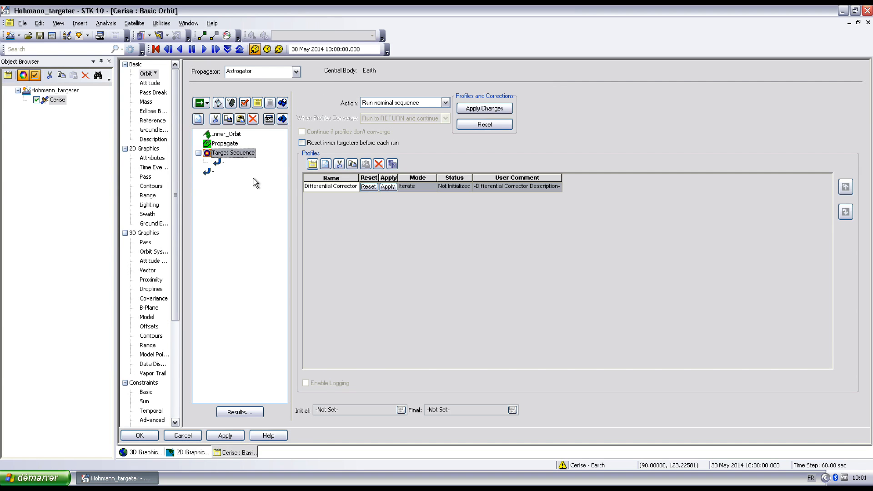
- Insert a Maneuver segment inside the Target Sequence
left_click(219, 164)
right_click(219, 163)
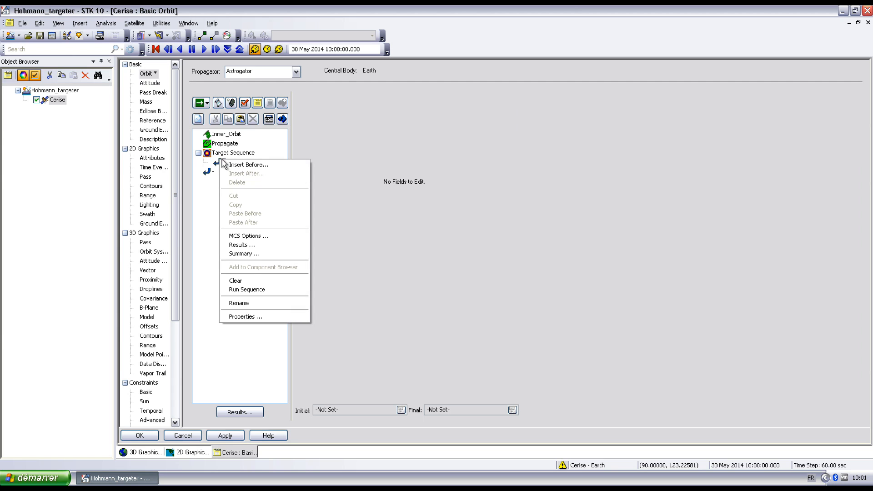
left_click(235, 166)
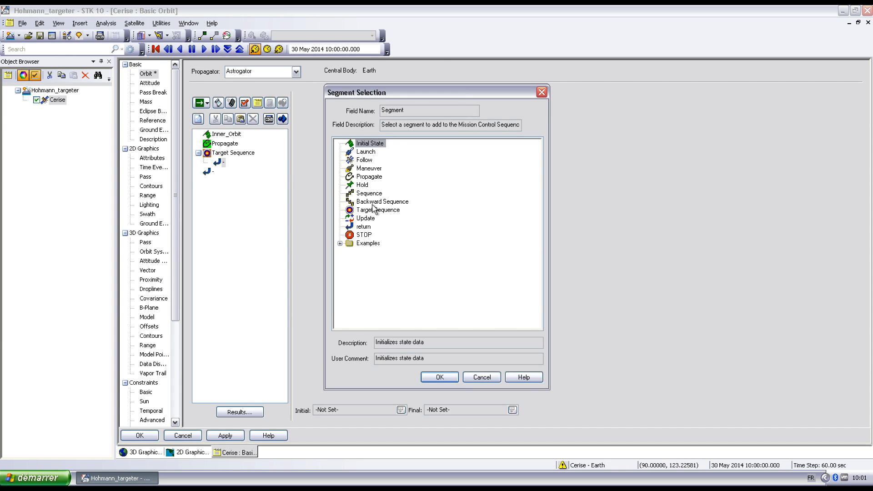
left_click(368, 168)
left_click(439, 377)
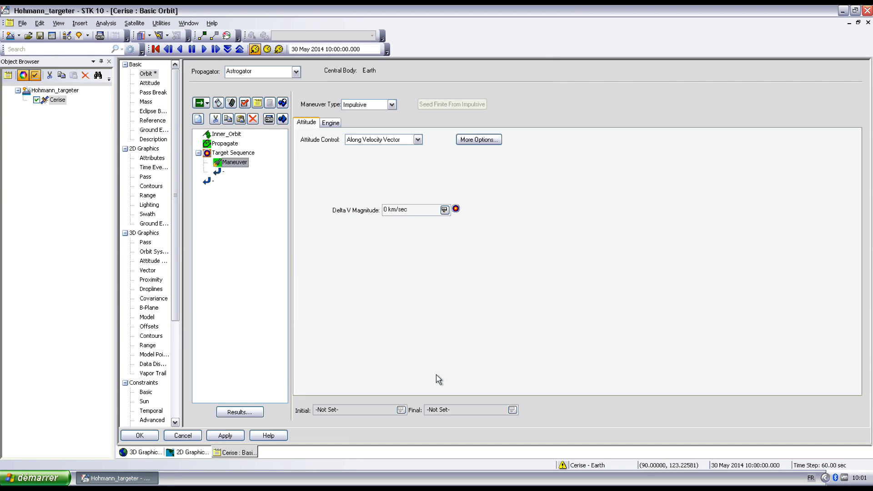
- Rename the Target Sequence as Start transfer
left_click(240, 153)
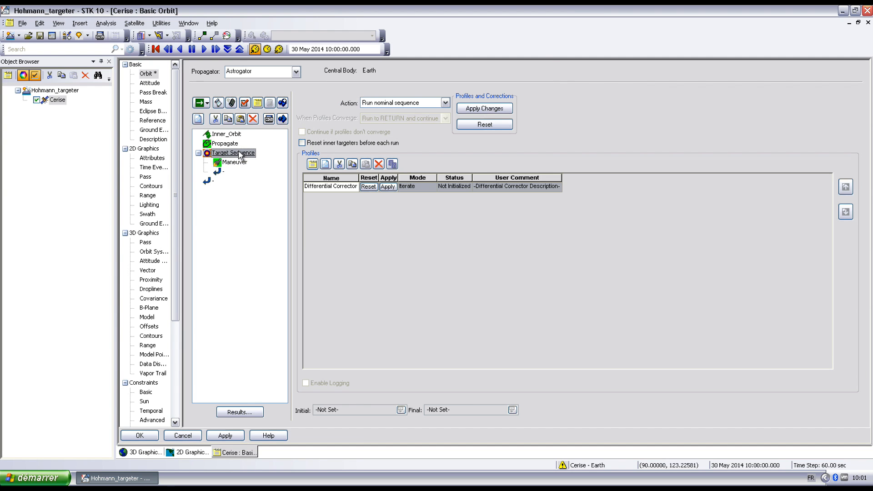
left_click(240, 154)
type("Start")
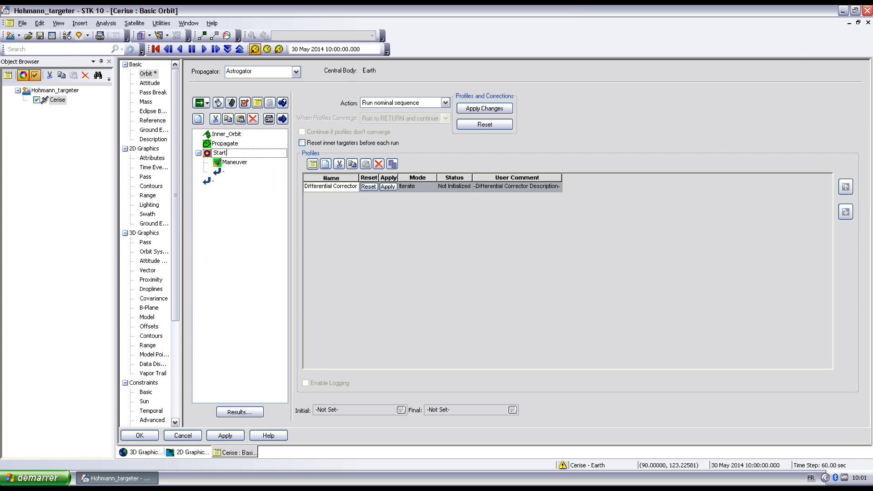
type(" transfer")
key("Return")
- Rename the maneuver as DV1 and set its attitude control to Thrust Vector
left_click(236, 164)
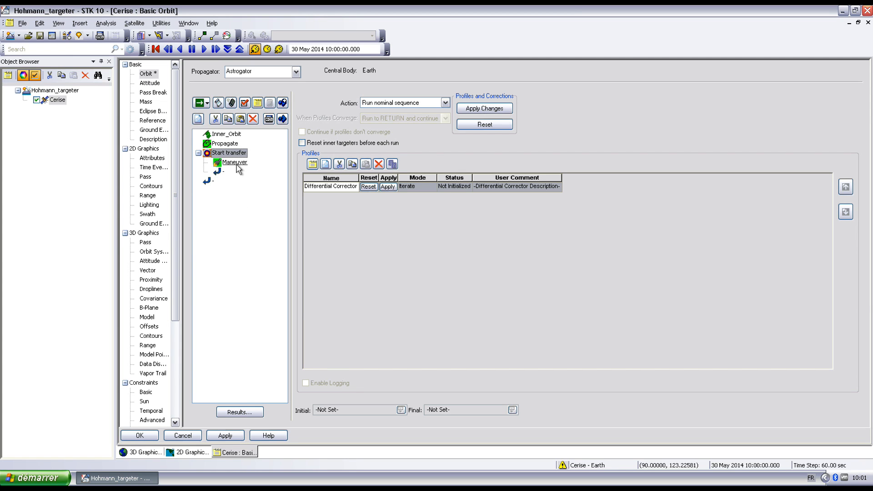
left_click(235, 163)
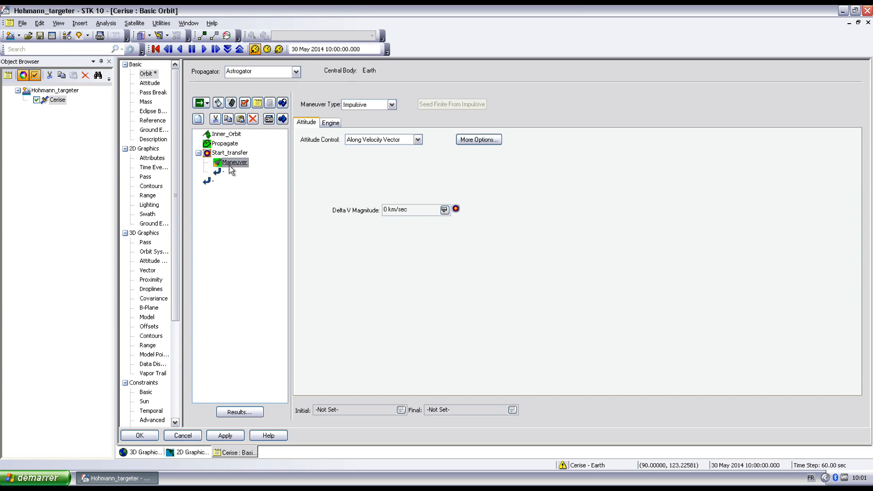
type("DV1")
key("Return")
left_click(417, 140)
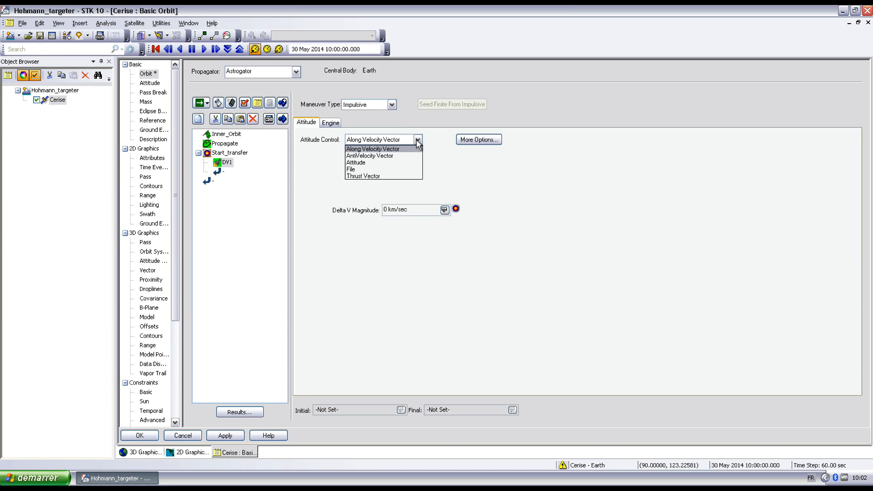
left_click(366, 177)
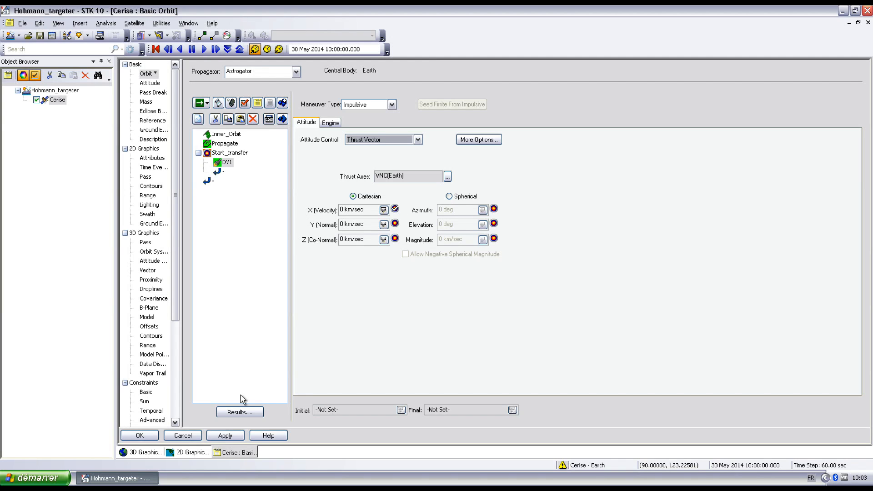
- Add Radius Of Apoapsis from the Keplerian elements to the results of the DV1 maneuver
left_click(242, 413)
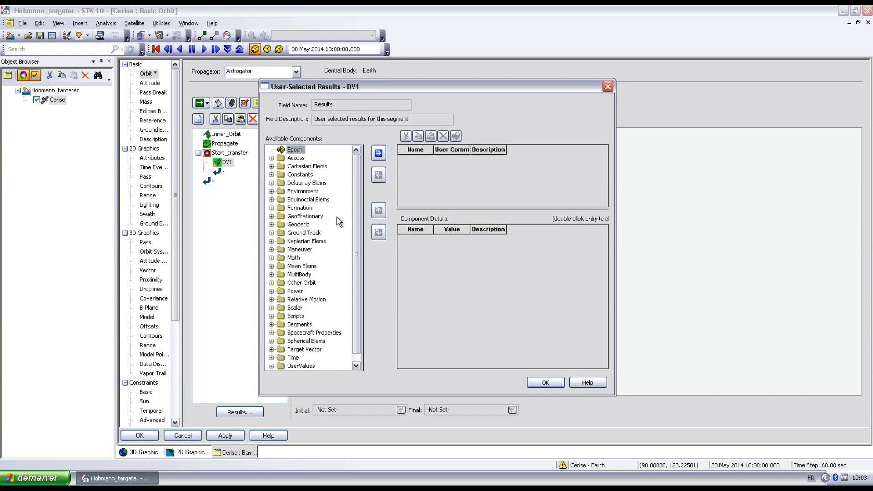
left_click(277, 240)
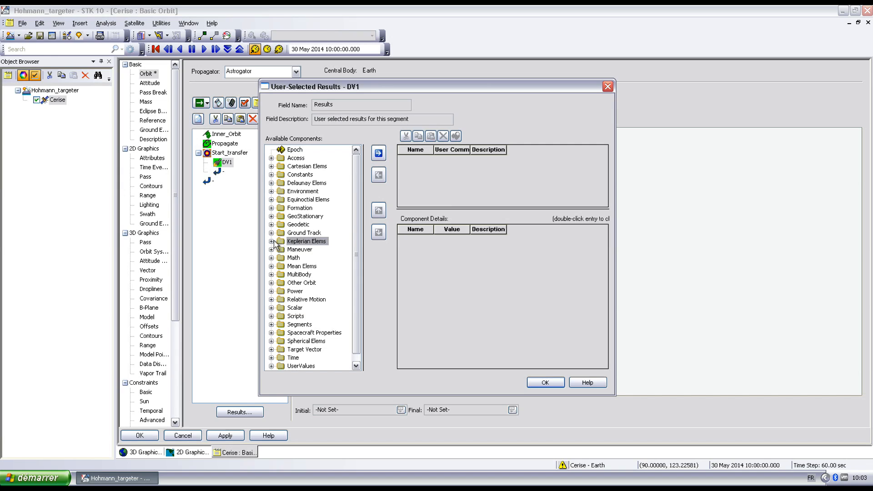
left_click(272, 241)
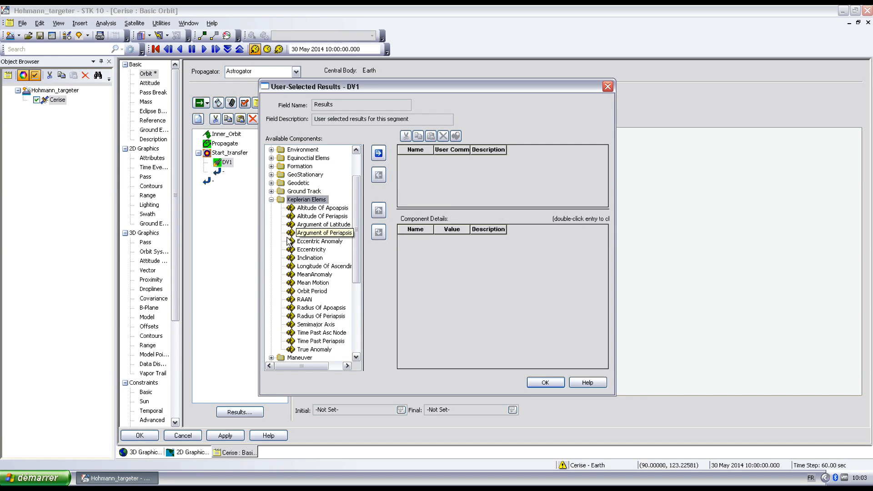
left_click(321, 308)
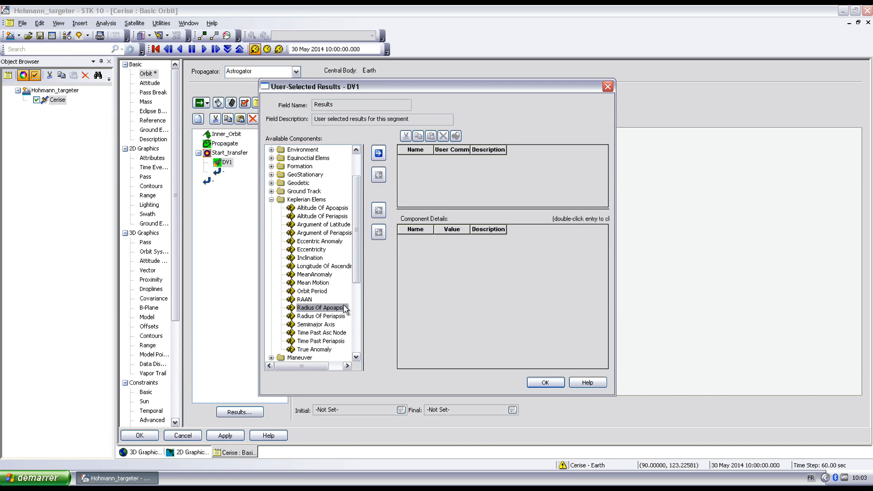
left_click(379, 154)
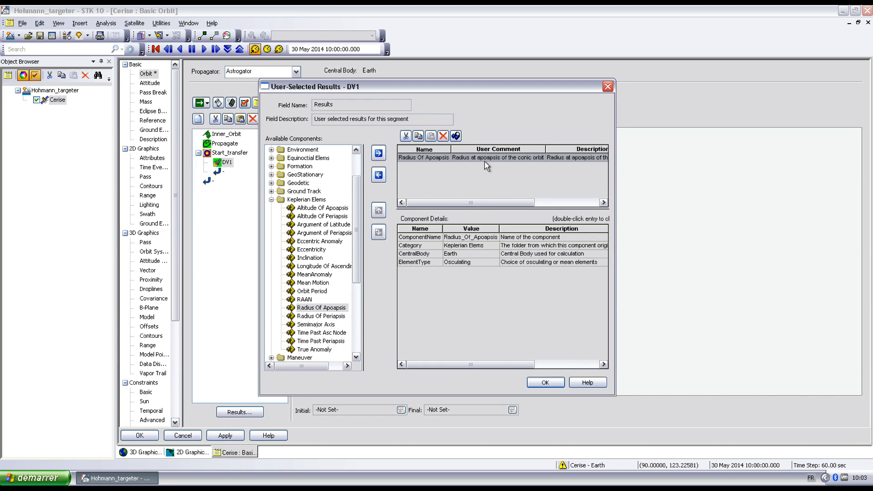
left_click(552, 385)
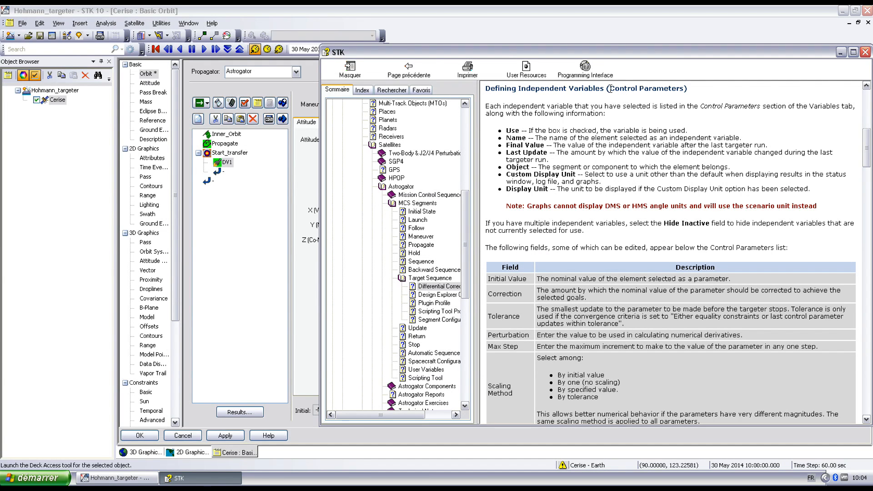
- Read the help sections on defining independent variables (Control Parameters) and dependent variables (Equality Constraints)
left_click_drag(610, 88, 685, 88)
left_click(708, 123)
scroll(516, 297, "down", 4)
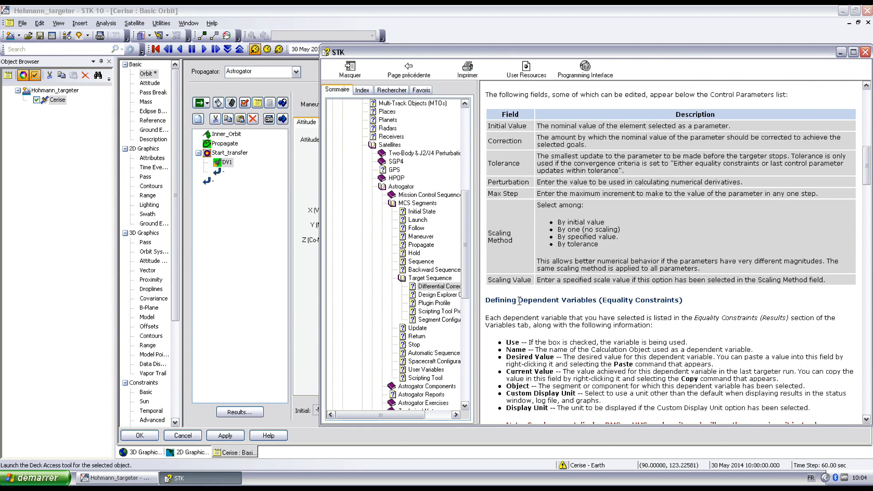
left_click_drag(519, 301, 679, 301)
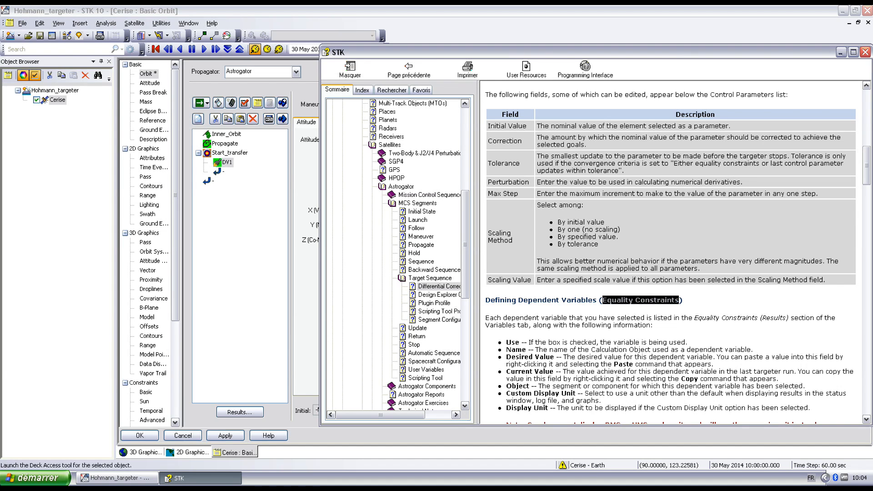
left_click(693, 307)
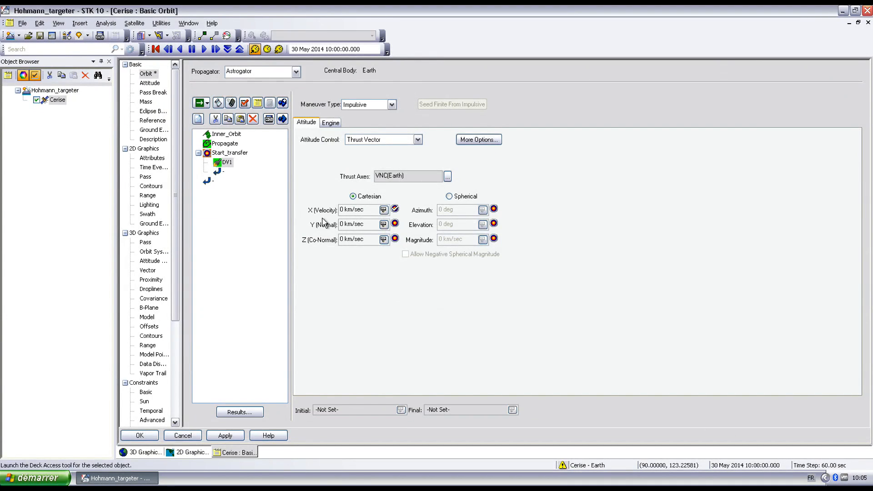
- In Start_transfer's Differential Corrector profile, activate the ImpulsiveMnvr.Cartesian.X control parameter and the Radius_Of_Apoapsis equality constraint
left_click(235, 153)
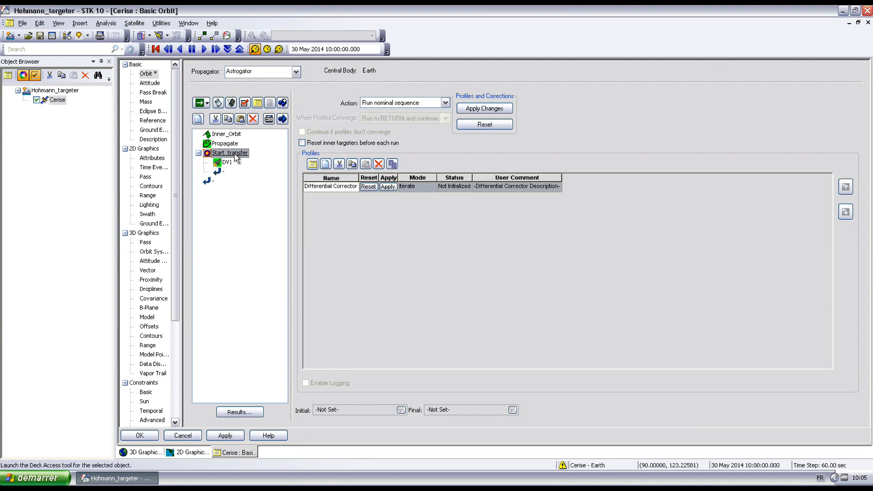
left_click(348, 192)
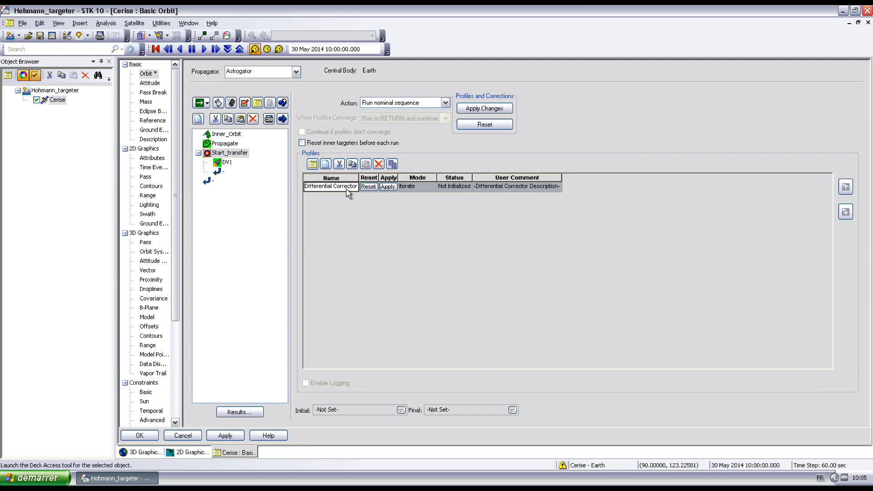
left_click(523, 187)
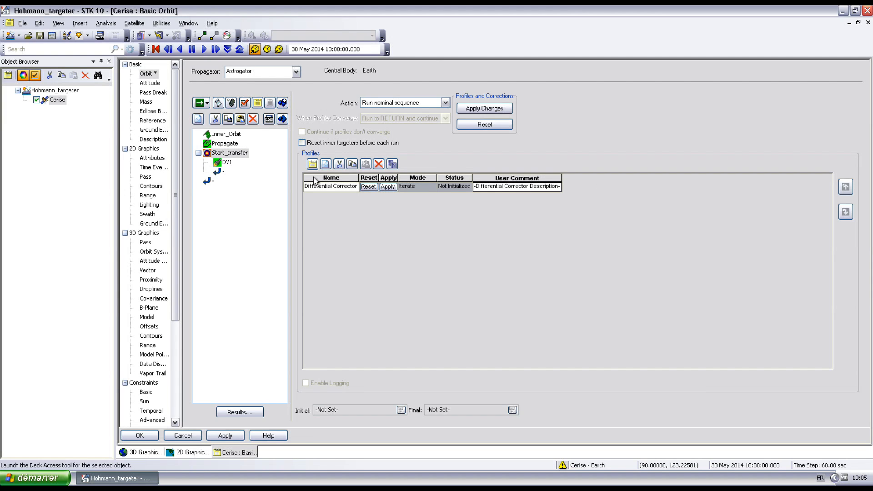
left_click(312, 165)
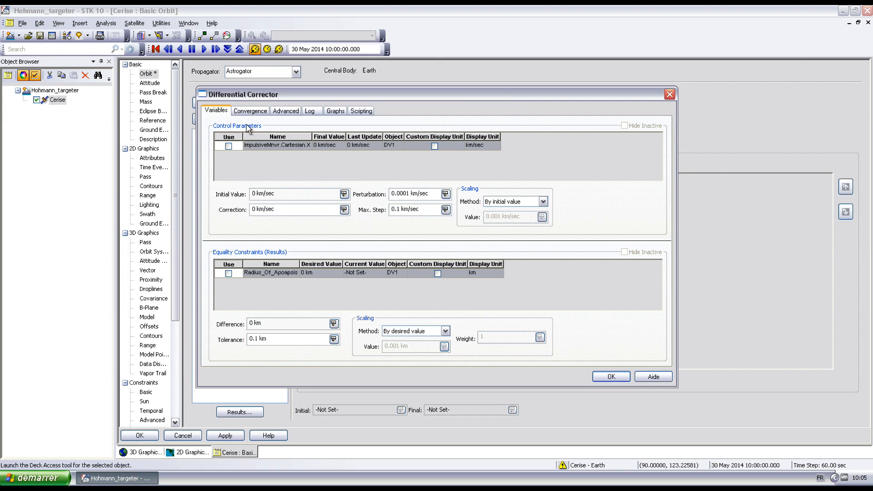
left_click(229, 146)
left_click_drag(313, 137, 324, 136)
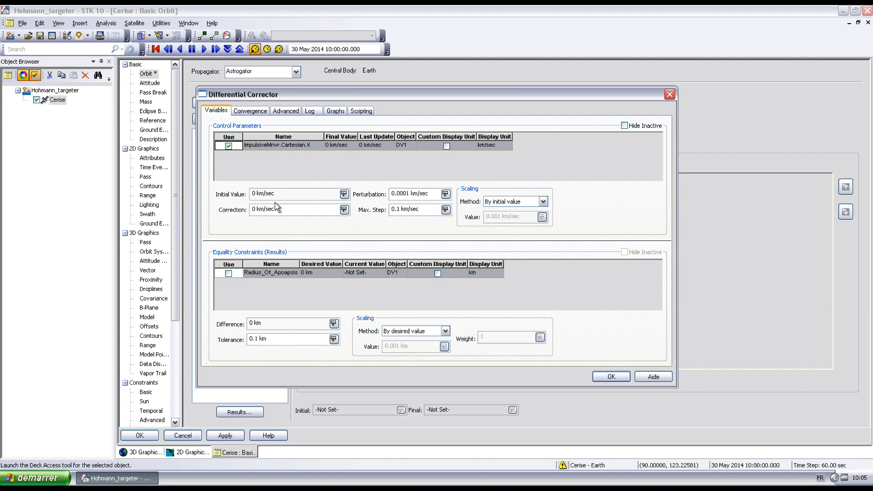
left_click(228, 273)
left_click(228, 274)
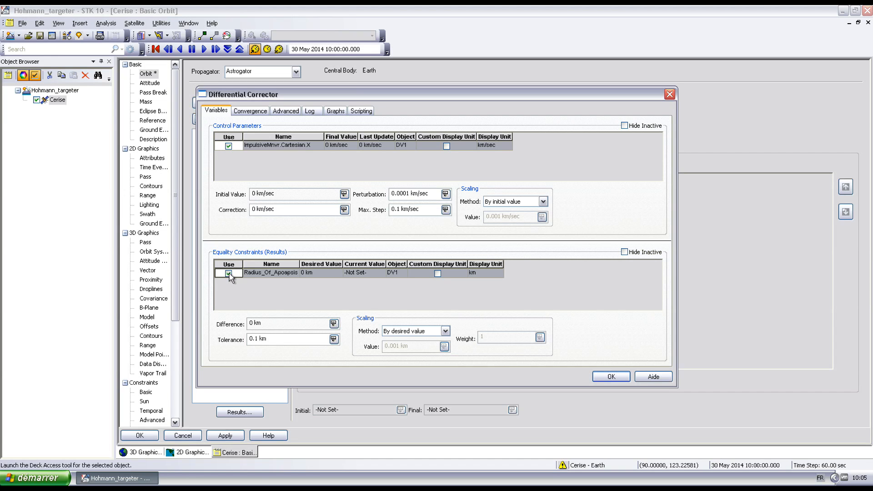
- Set the desired value of Radius_Of_Apoapsis to 42238 km and accept the Differential Corrector settings after checking its convergence options
left_click(304, 273)
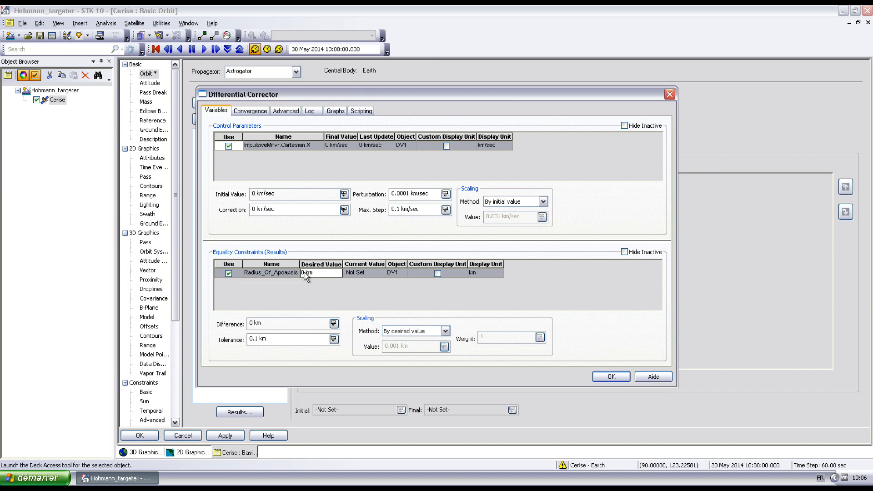
key("BackSpace")
type("422")
type("38")
left_click(261, 338)
left_click(258, 112)
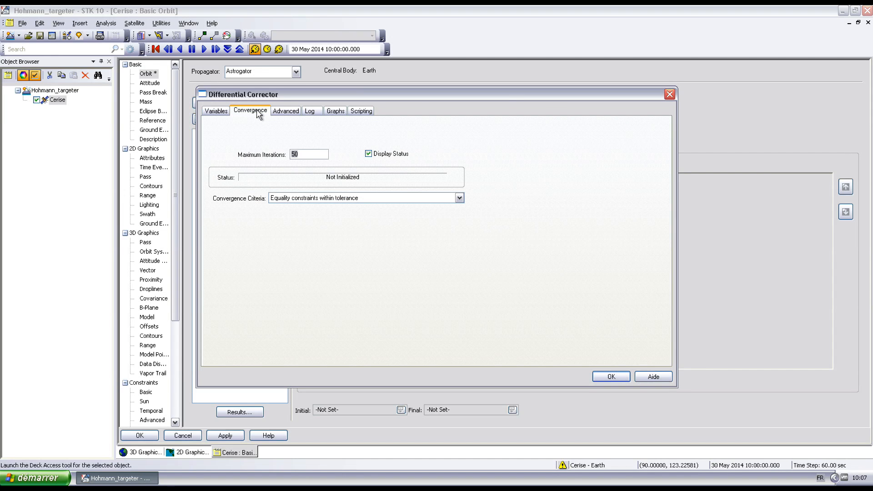
left_click(318, 152)
left_click(611, 377)
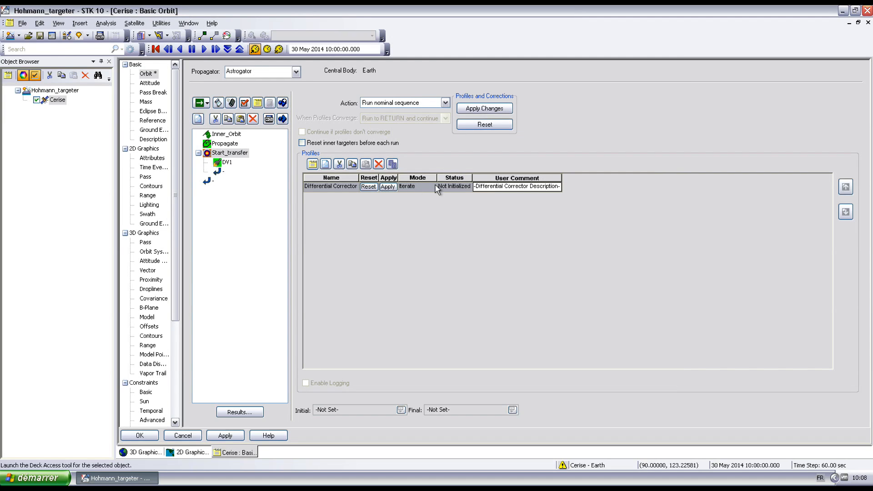
- Keep the Differential Corrector in Iterate mode and set the Start_transfer sequence's action to Run active profiles
left_click(423, 191)
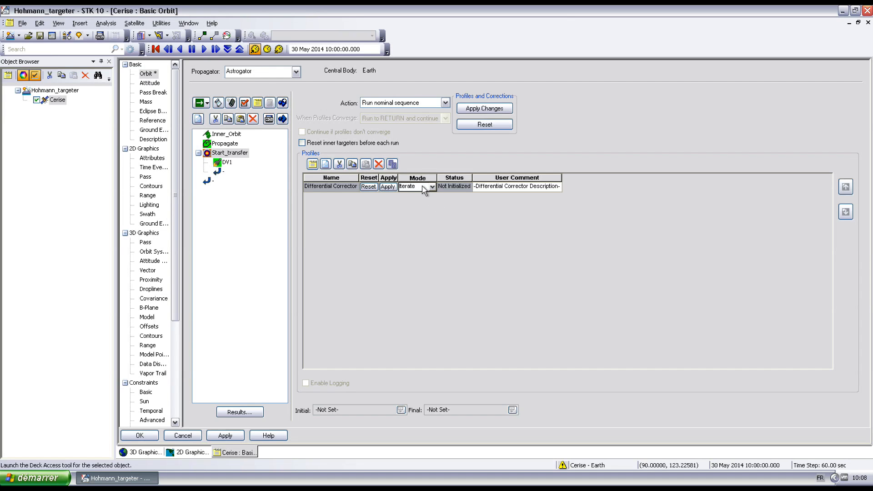
left_click(436, 187)
left_click(433, 190)
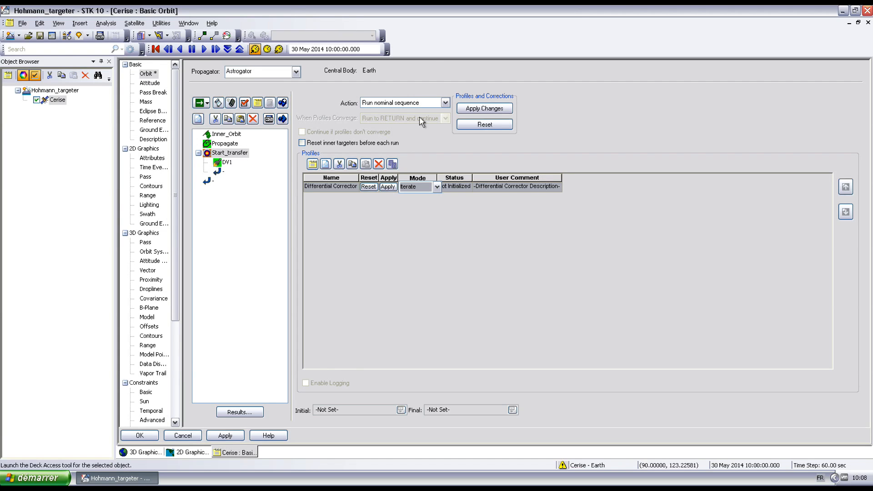
left_click(444, 103)
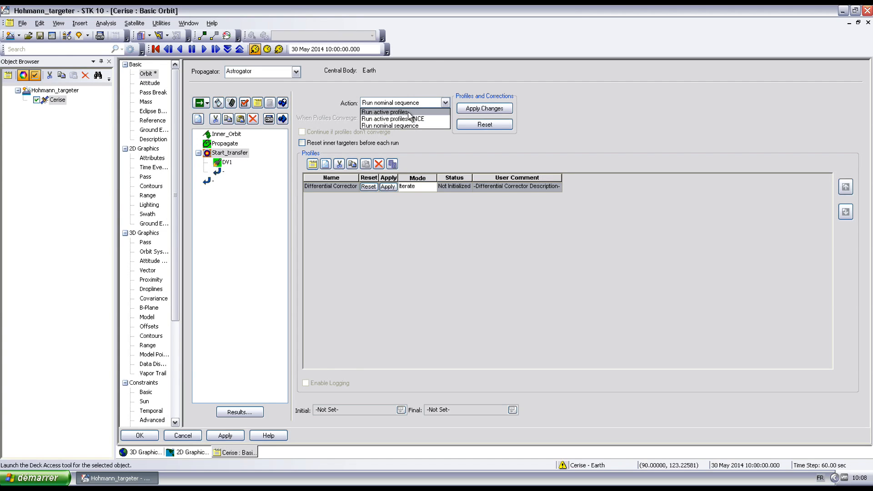
left_click(408, 112)
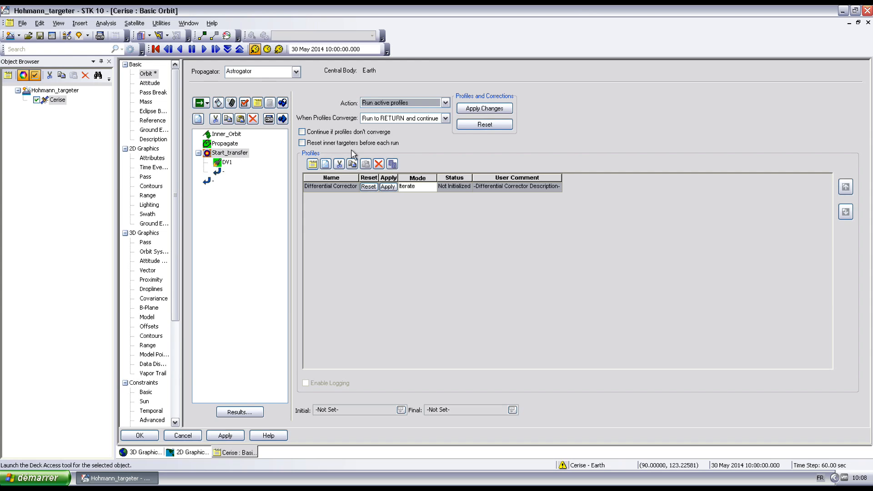
left_click(445, 103)
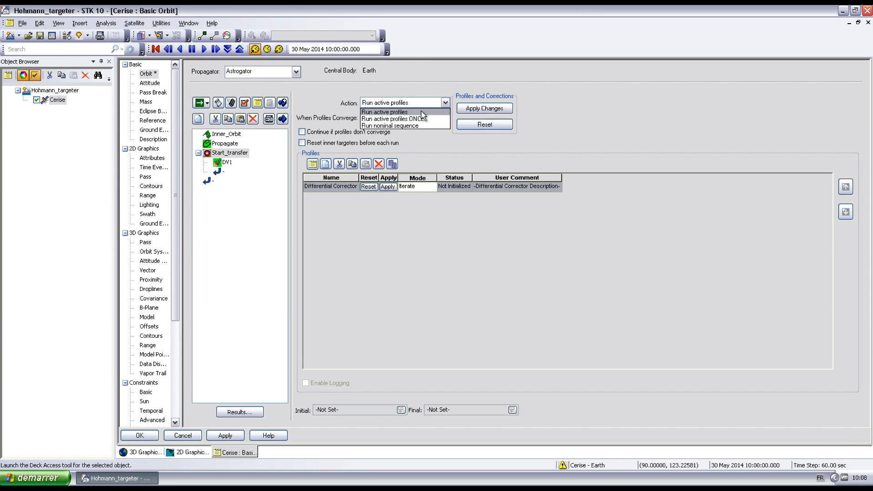
left_click(422, 113)
left_click(446, 104)
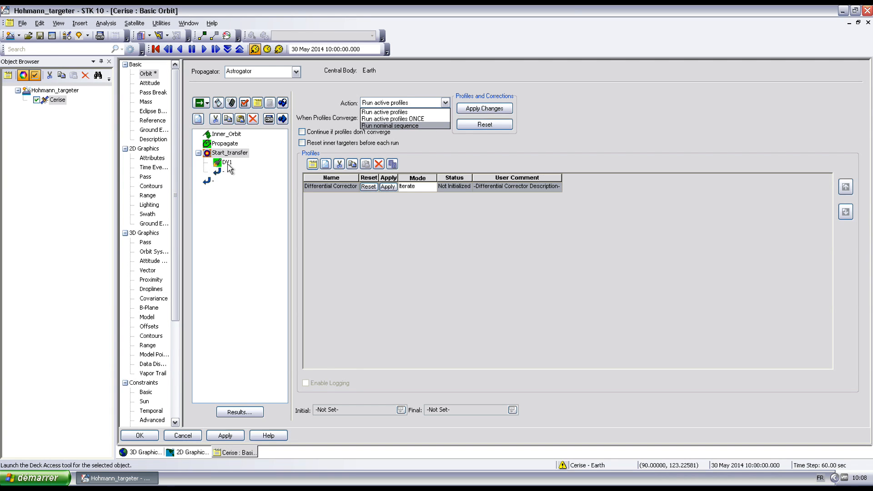
left_click(429, 136)
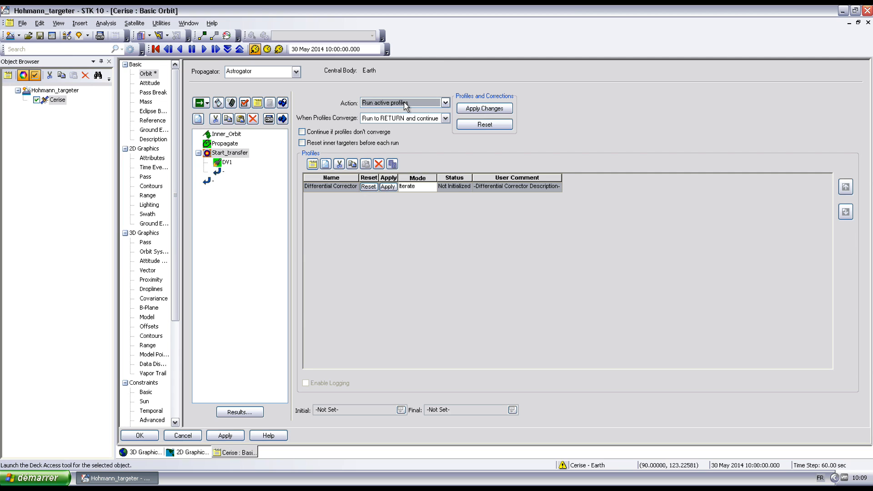
- Insert a Propagate segment after the Start_transfer target sequence in the mission control sequence
left_click(212, 182)
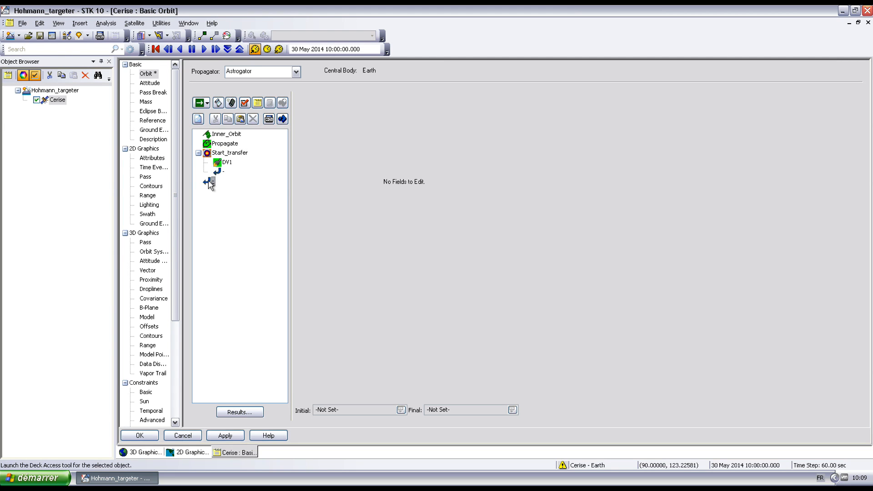
right_click(209, 182)
left_click(223, 185)
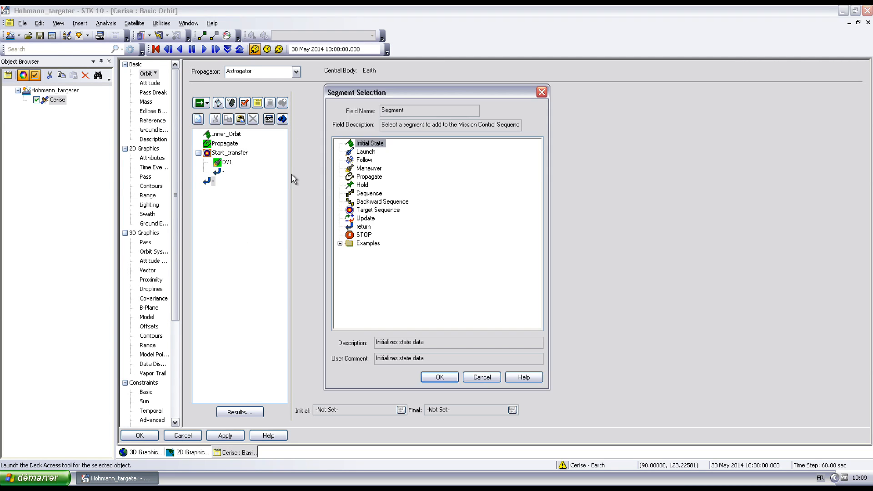
double_click(364, 177)
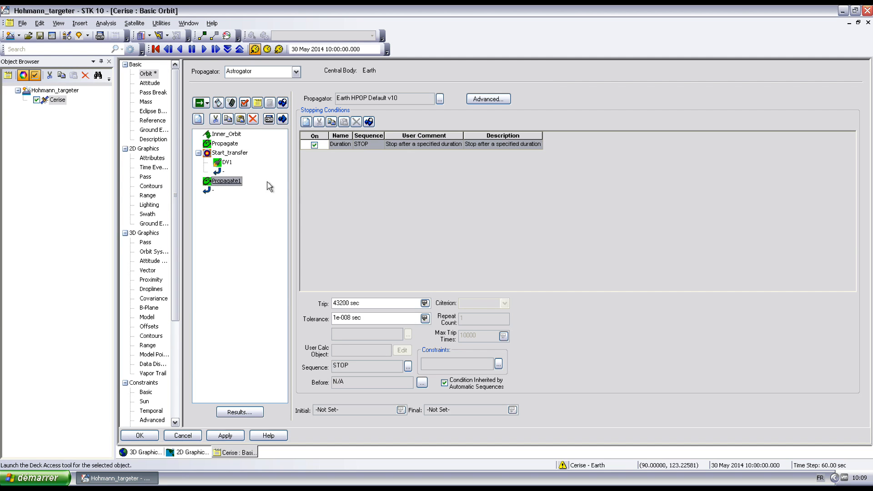
- Rename the new Propagate segment as Transfer Ellipse and set its color to red
left_click(226, 182)
type("Transfer ")
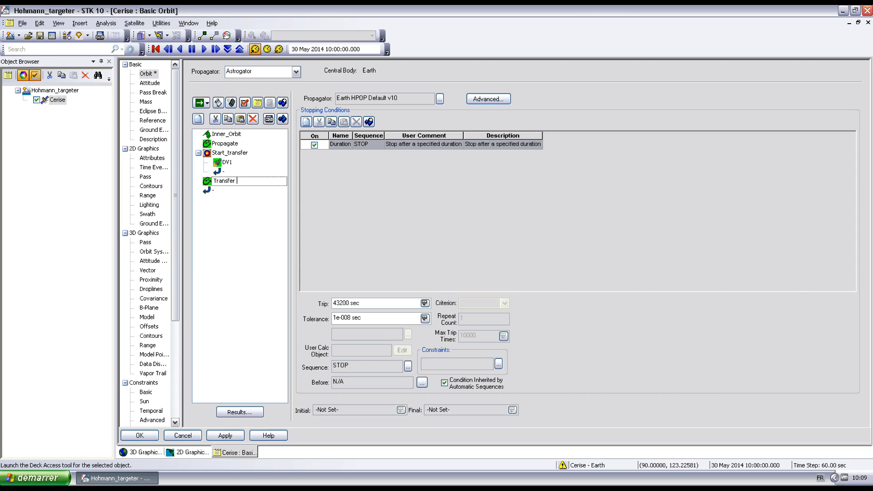
type("Ellipse")
key("Return")
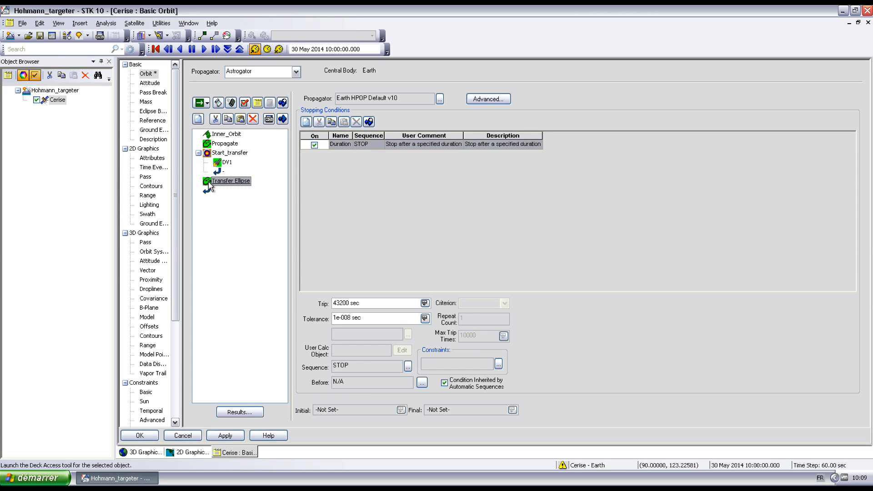
double_click(230, 181)
left_click(418, 200)
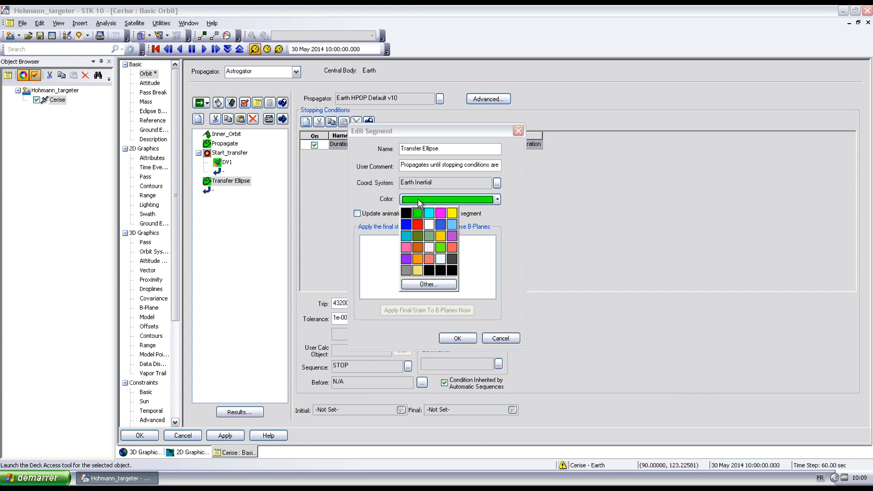
left_click(417, 225)
left_click(457, 339)
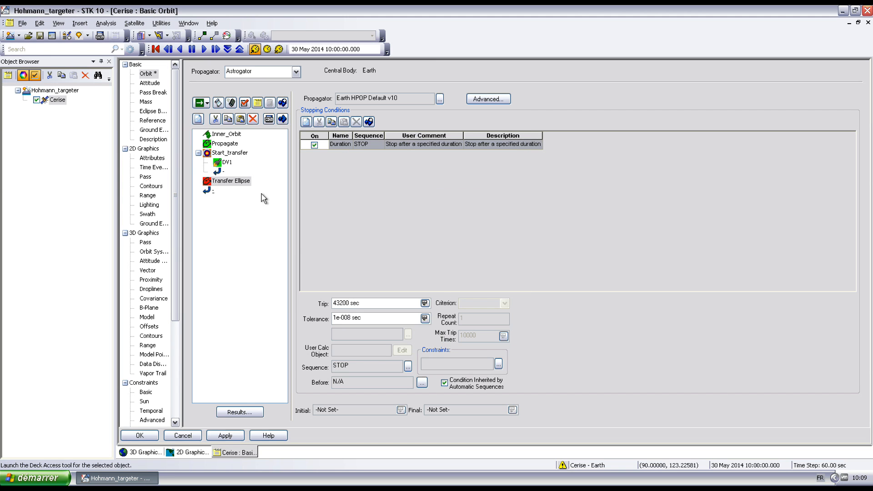
- Set the Transfer Ellipse segment's propagator to Earth Point Mass
left_click(440, 100)
left_click(384, 169)
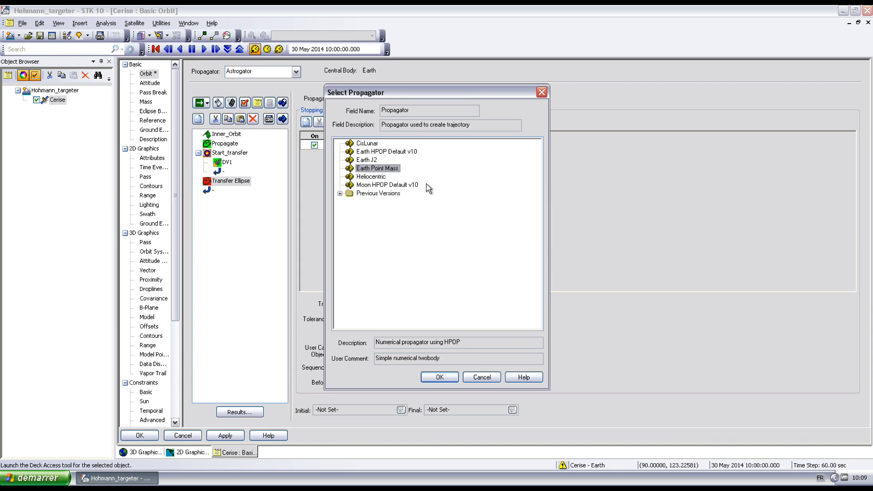
left_click(440, 375)
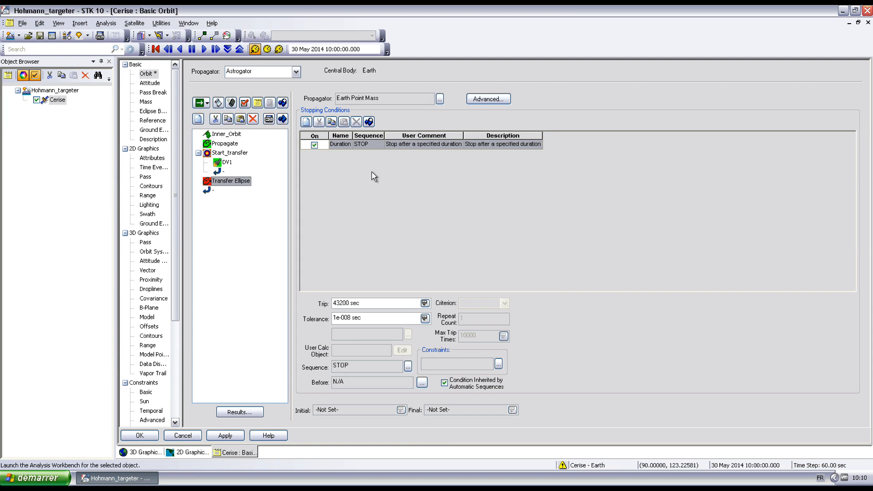
- Replace the Transfer Ellipse segment's Duration stopping condition with an Apoapsis stopping condition
left_click(306, 122)
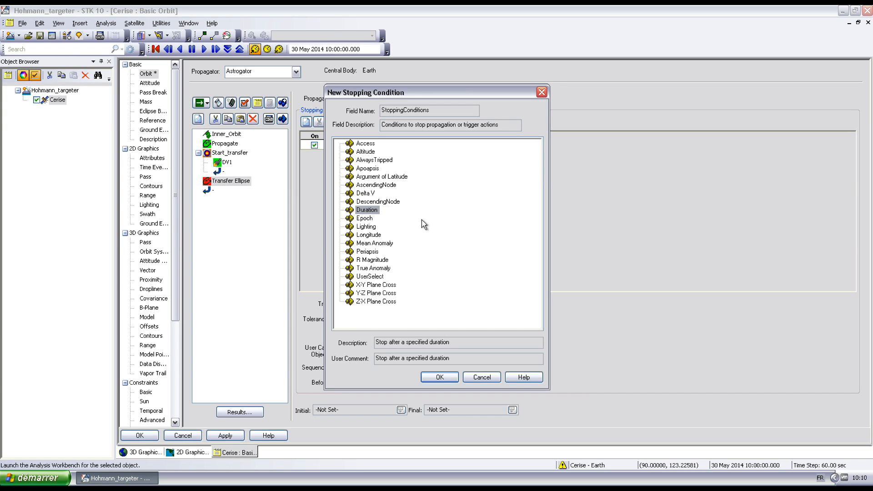
left_click(374, 169)
left_click(438, 377)
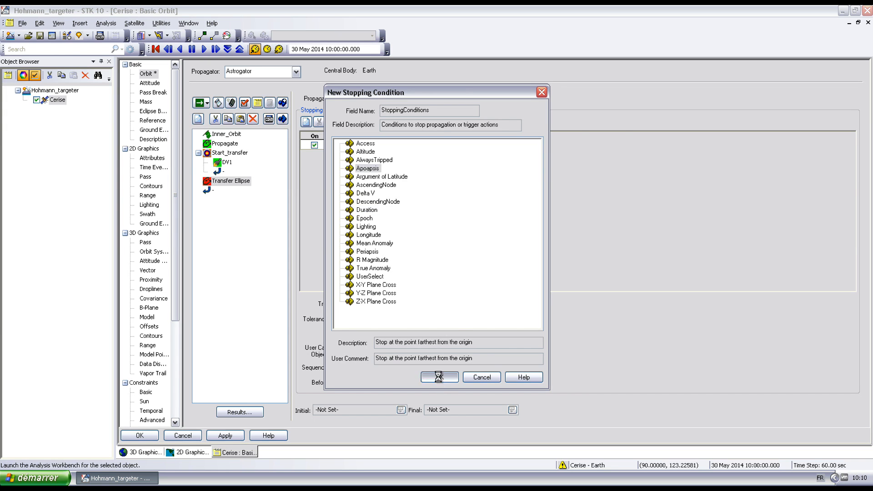
left_click(347, 145)
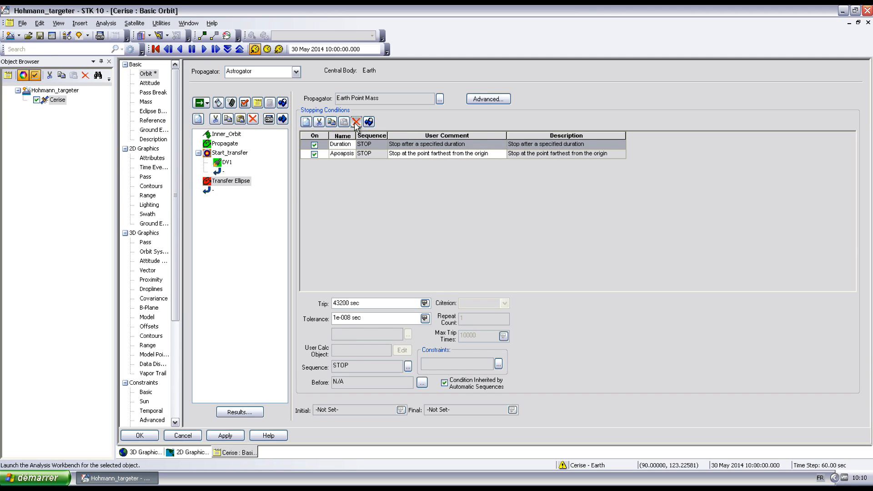
left_click(356, 122)
left_click(238, 182)
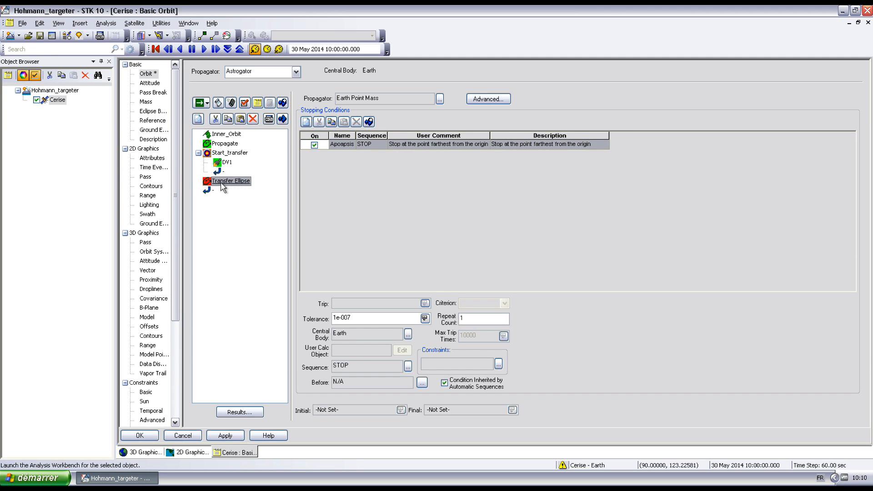
- Insert a Target Sequence after the Transfer Ellipse segment and name it Finish_Transfer
left_click(210, 192)
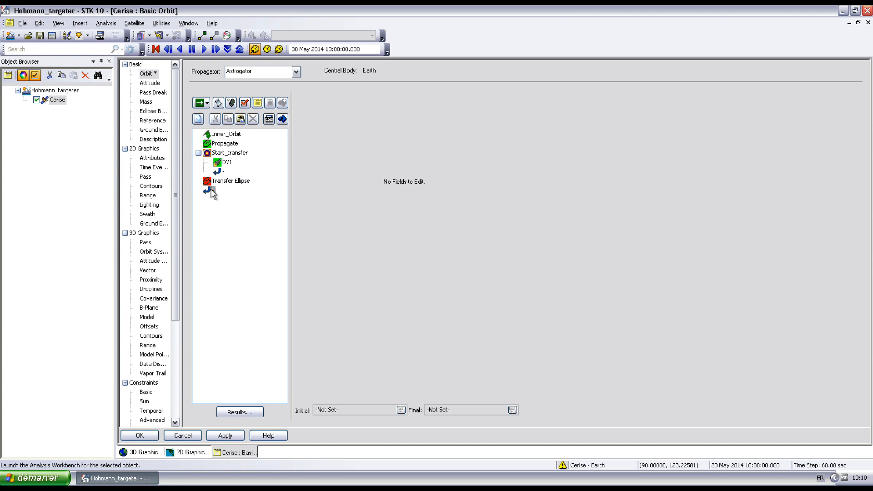
right_click(212, 193)
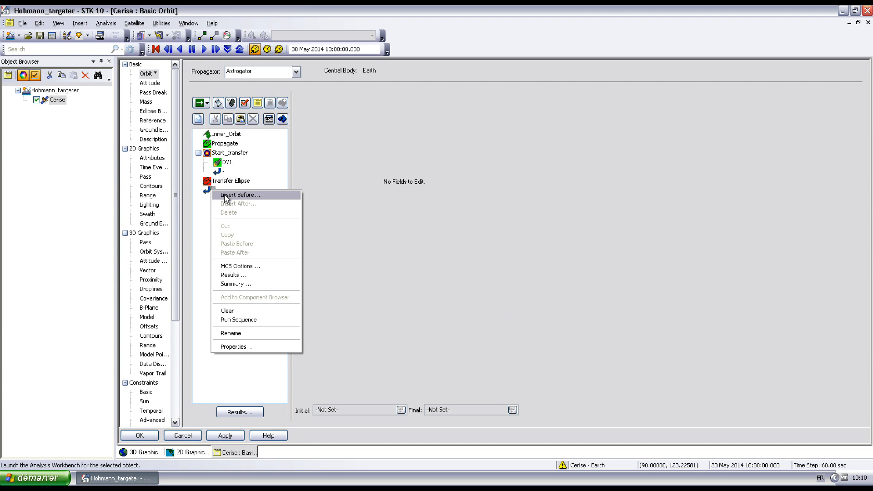
left_click(225, 195)
left_click(370, 210)
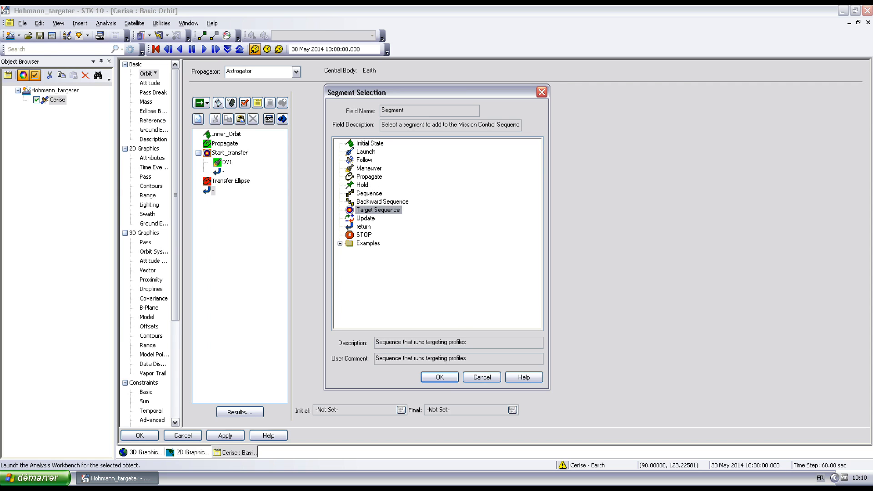
left_click(440, 377)
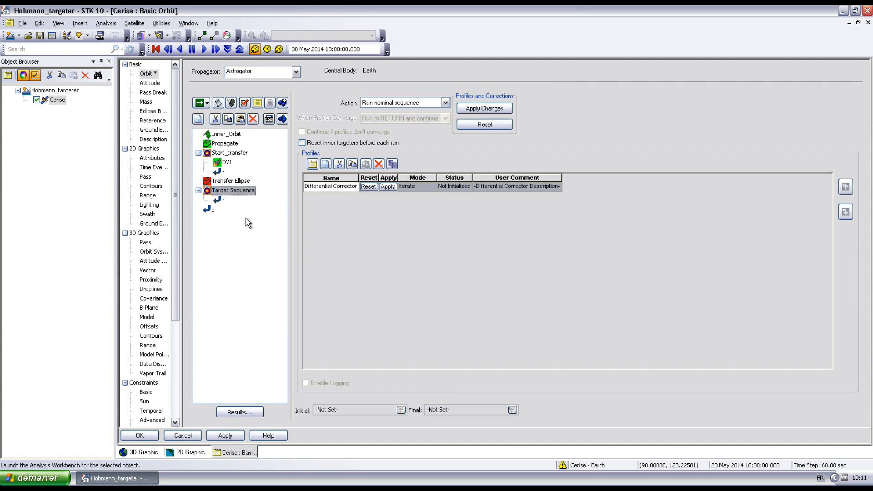
key("F2")
type("Finish_Transfer")
- Insert a Maneuver segment inside the Finish_Transfer sequence and name it DV2
left_click(221, 199)
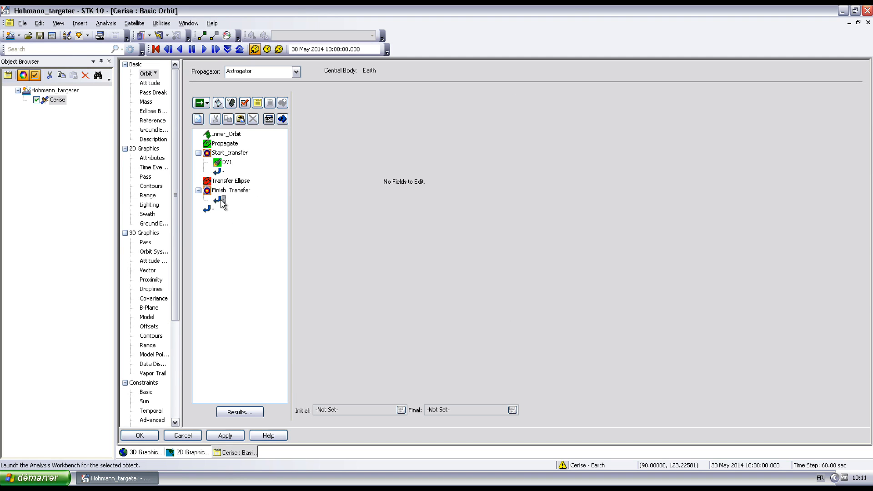
right_click(221, 200)
left_click(238, 203)
left_click(370, 169)
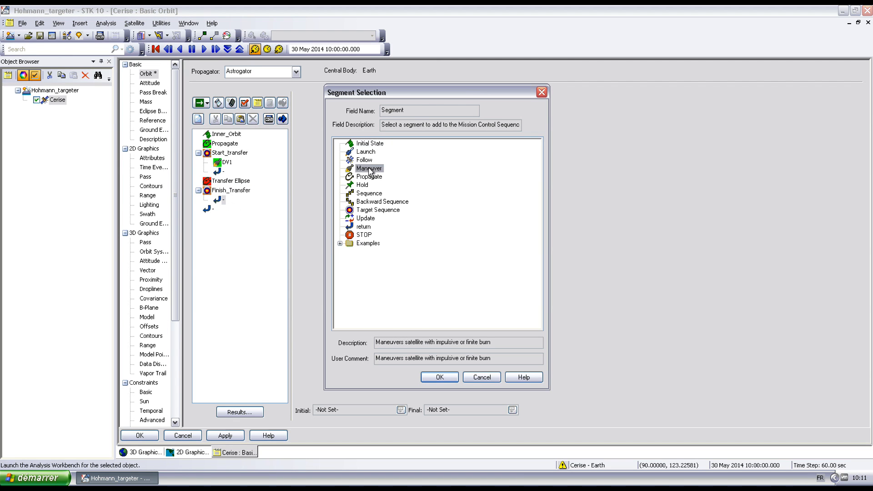
left_click(432, 378)
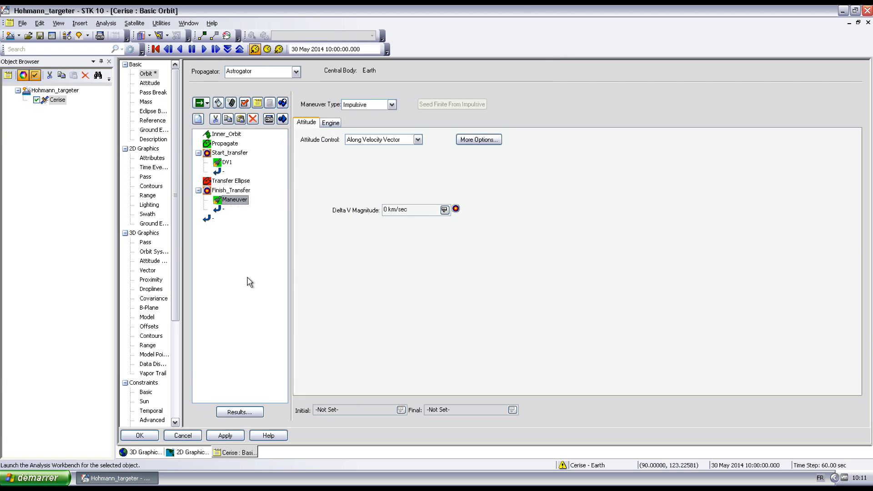
left_click(230, 201)
left_click(234, 201)
type("DV2")
key("Return")
- Set the DV2 maneuver's attitude control to Thrust Vector, with the X (Velocity) component selected as a targeting variable
left_click(418, 139)
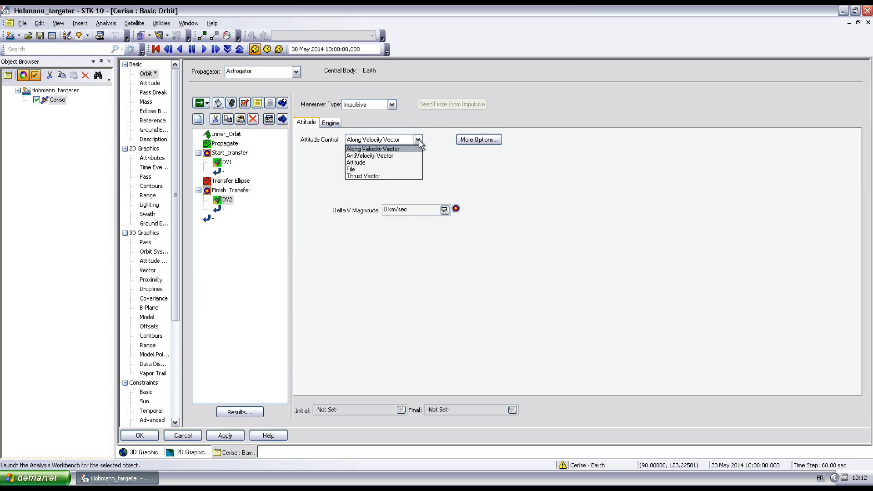
left_click(373, 180)
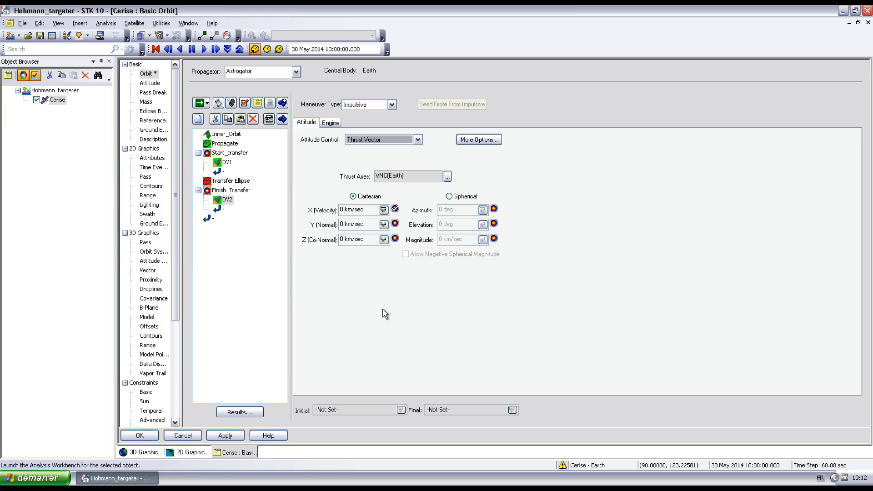
- Add Eccentricity from the Keplerian Elems components to the DV2 maneuver's user-selected results
left_click(240, 414)
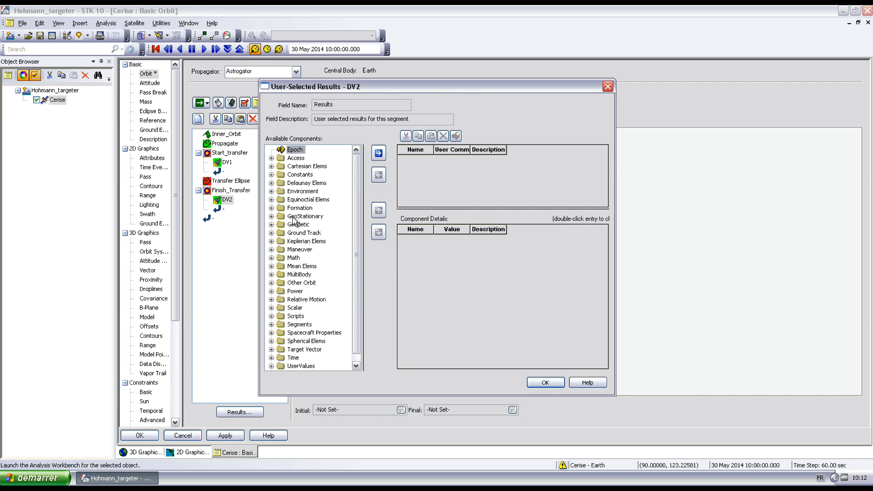
left_click(283, 241)
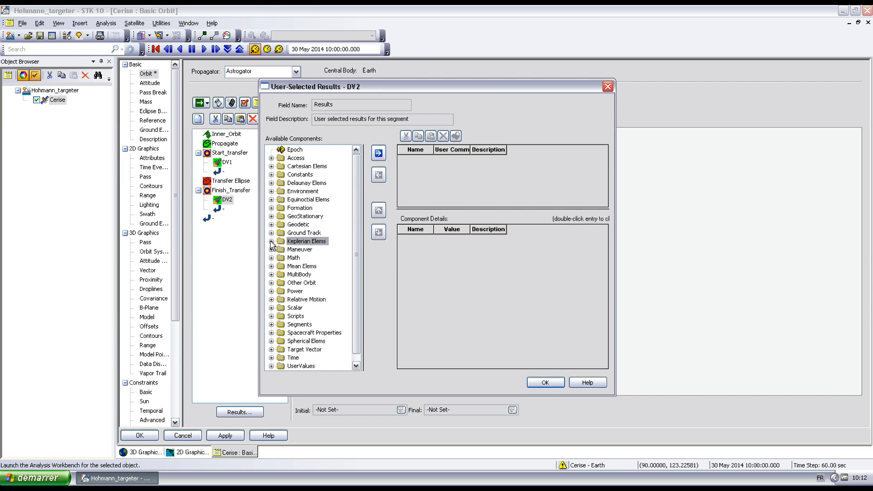
left_click(272, 242)
left_click(298, 250)
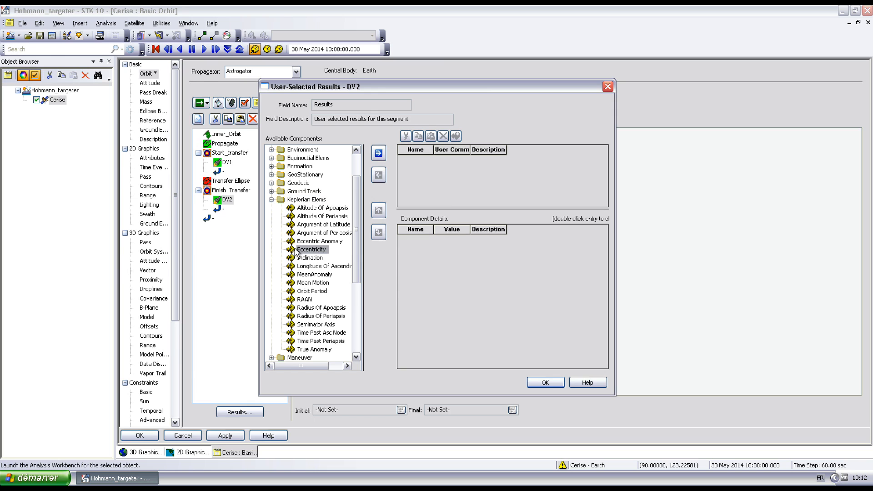
left_click(379, 154)
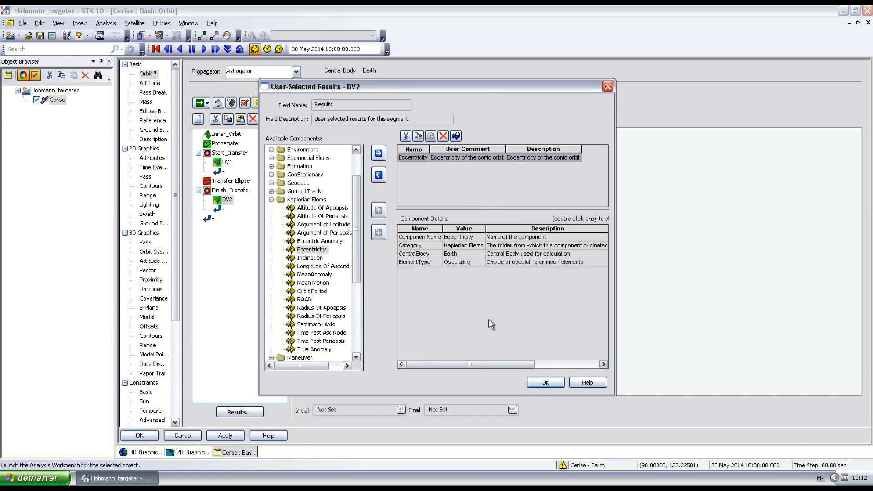
left_click(543, 384)
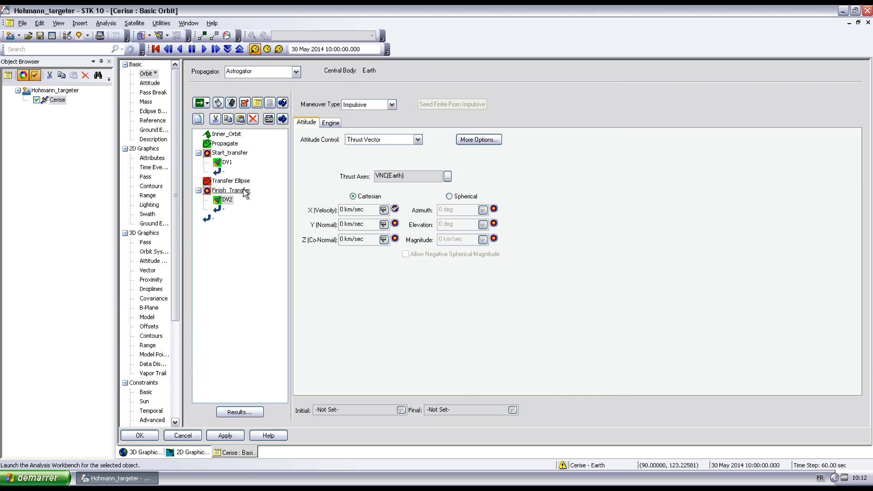
- In Finish_Transfer's Differential Corrector, enable DV2's ImpulsiveMnvr.Cartesian.X control parameter and the Eccentricity equality constraint with a desired value of 0
left_click(231, 191)
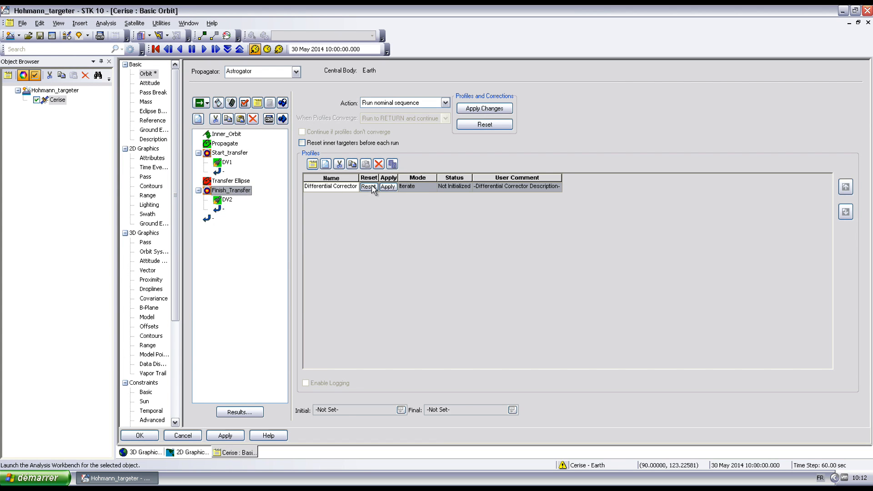
left_click(339, 187)
left_click(313, 164)
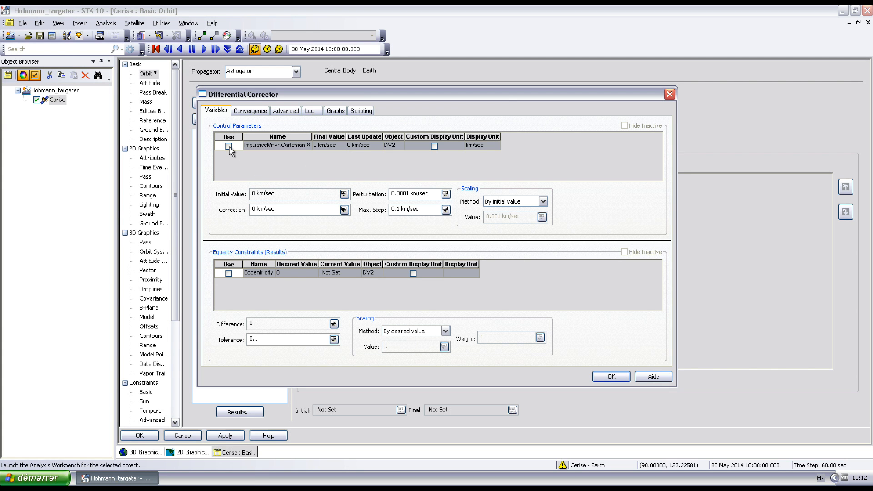
left_click(228, 145)
left_click(229, 274)
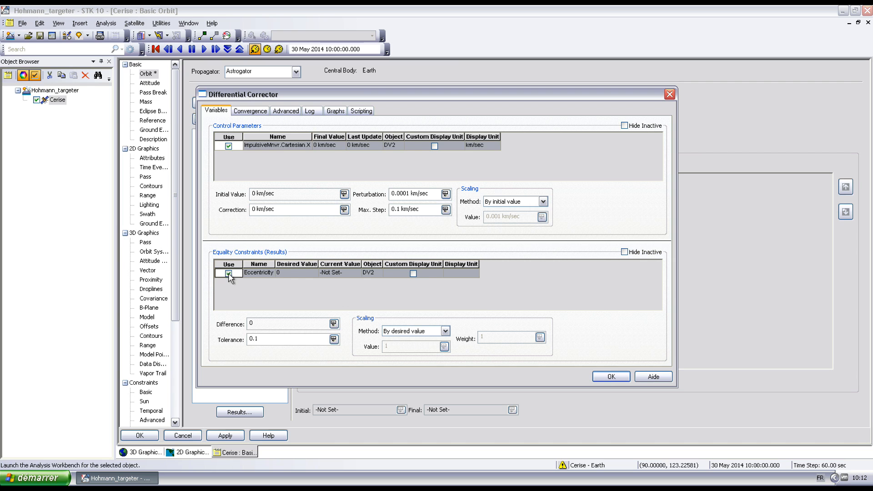
left_click(286, 274)
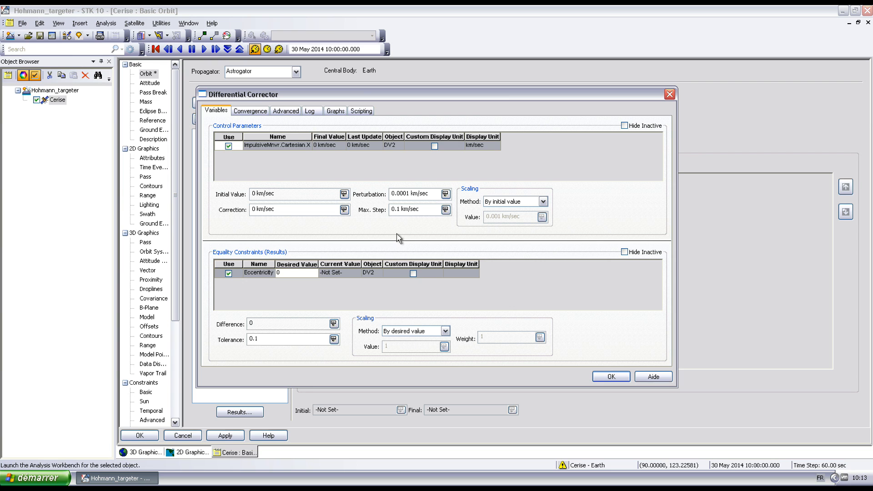
- Accept the Differential Corrector's convergence settings with 50 maximum iterations and set Finish_Transfer's action to Run active profiles
left_click(250, 111)
left_click(315, 154)
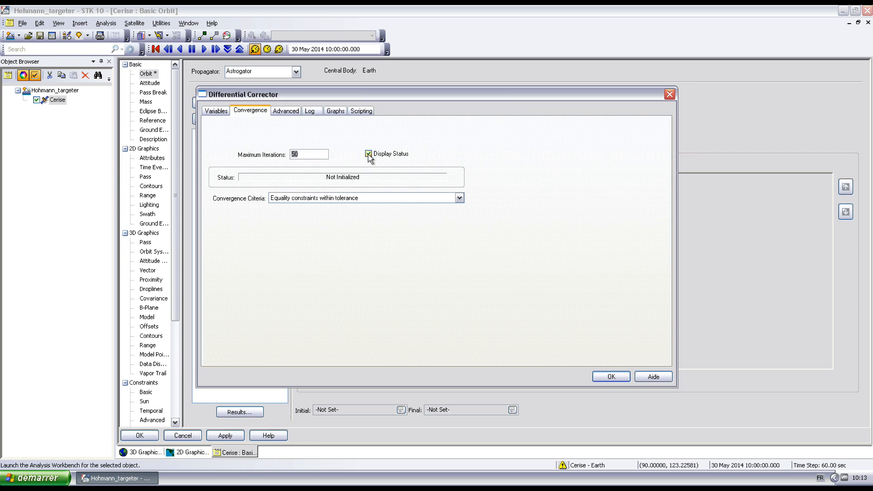
left_click(611, 377)
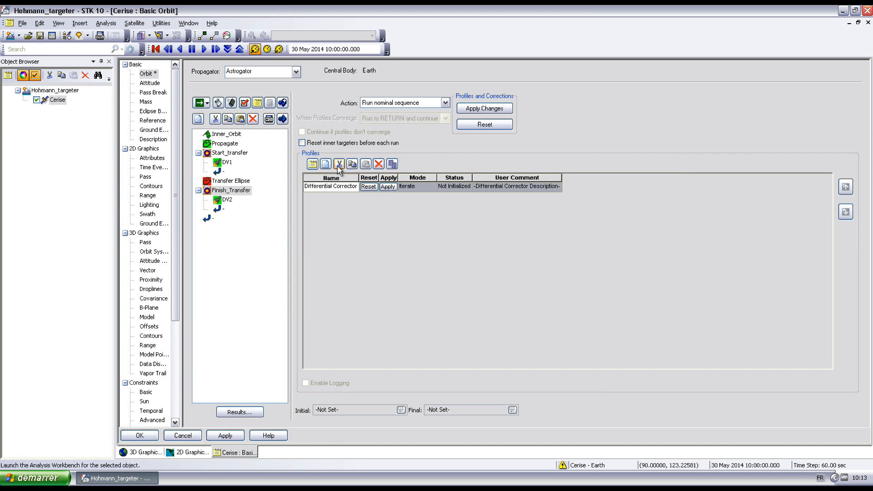
left_click(445, 104)
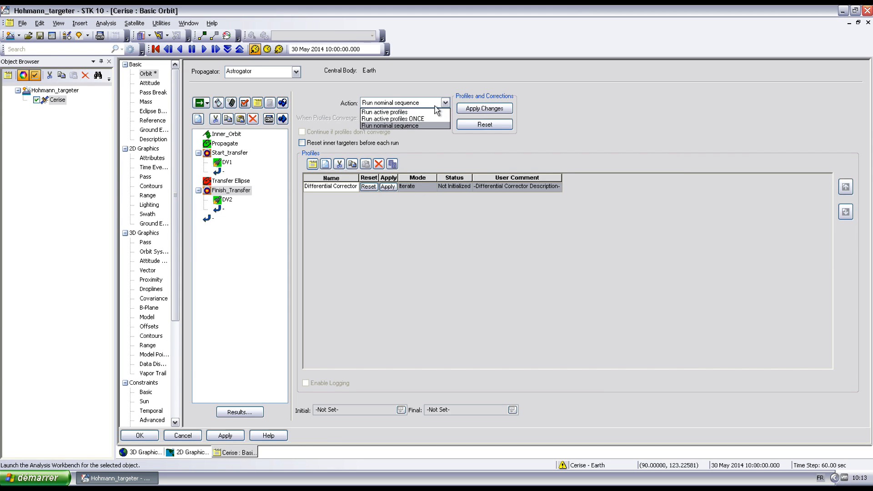
left_click(416, 113)
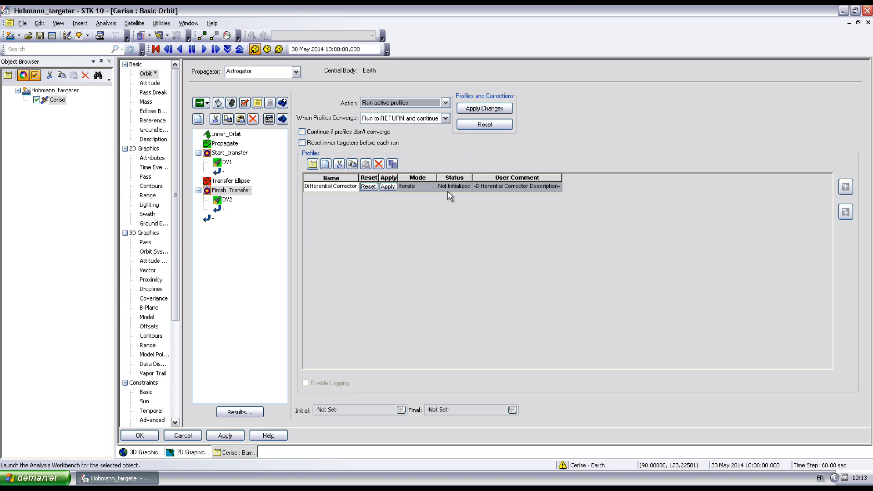
- Insert a Propagate segment after the Finish_Transfer sequence and name it Outer Orbit
left_click(210, 219)
right_click(210, 222)
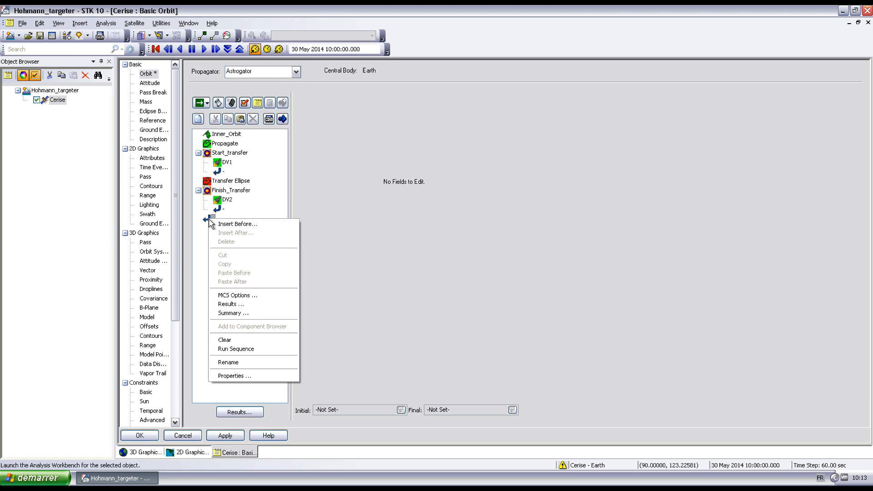
left_click(227, 225)
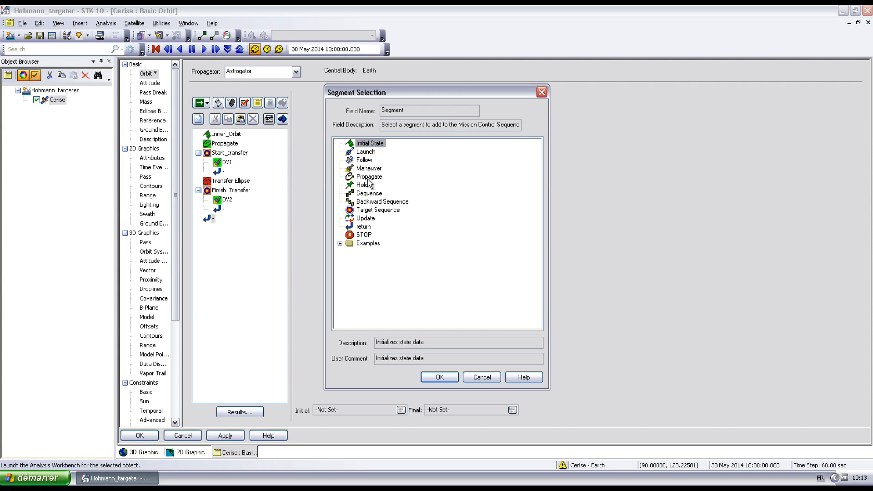
left_click(369, 179)
left_click(439, 378)
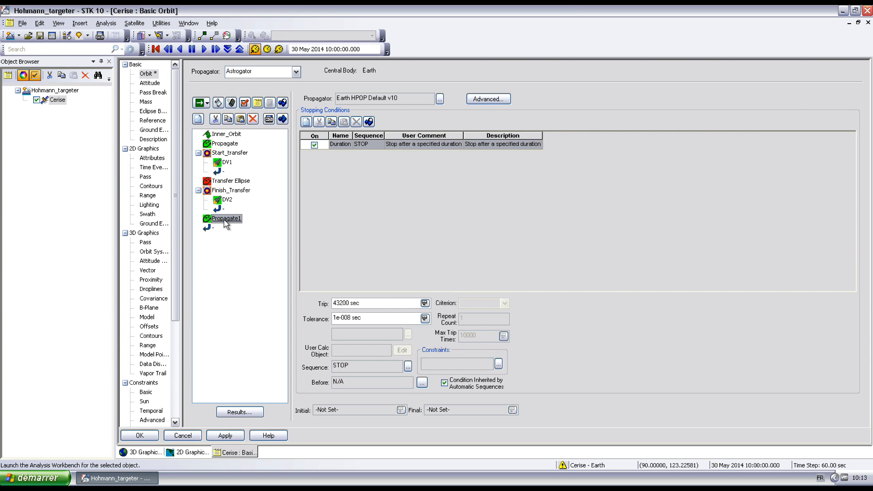
left_click(226, 219)
type("Outer Orbit")
key("Return")
- Change the Outer Orbit segment's color to yellow-orange
double_click(207, 218)
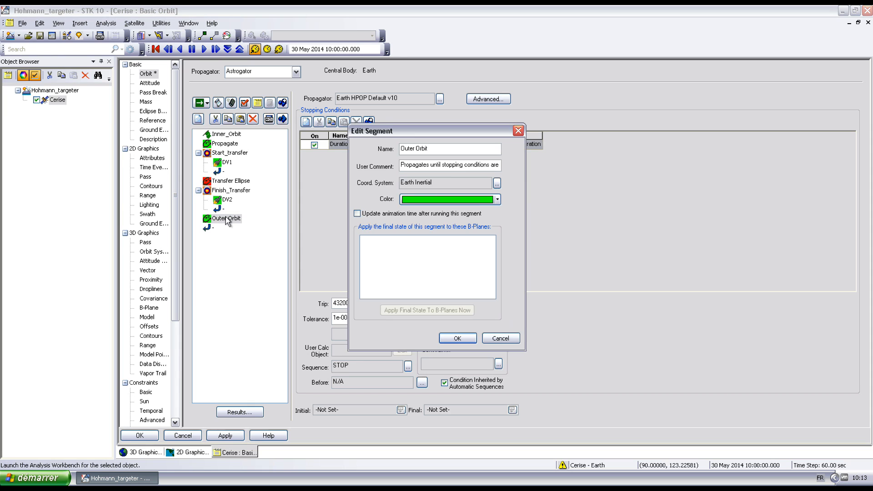
left_click(498, 199)
left_click(445, 237)
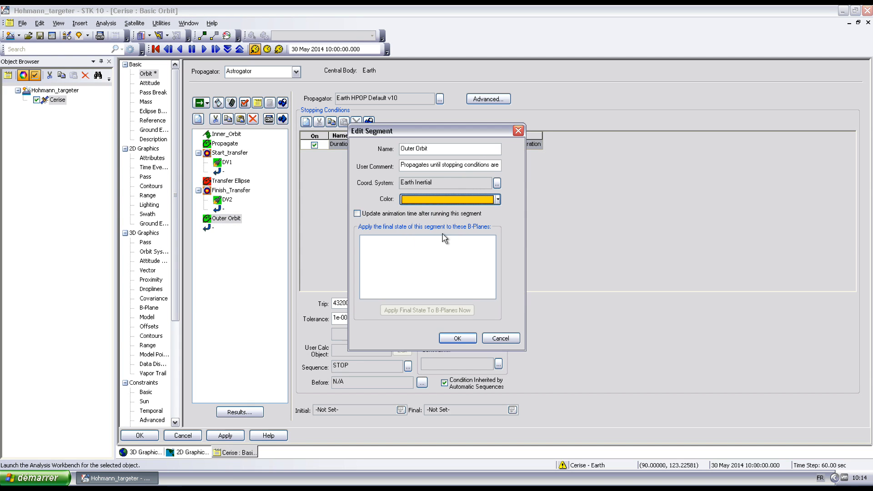
left_click(458, 340)
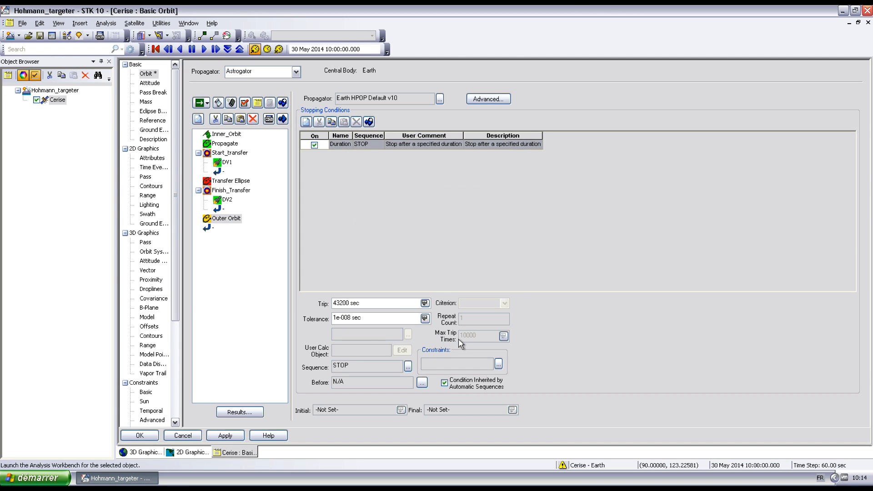
- Set the trip value of the Outer Orbit segment's Duration stopping condition to 86400 sec
double_click(342, 303)
type("86400")
left_click(247, 253)
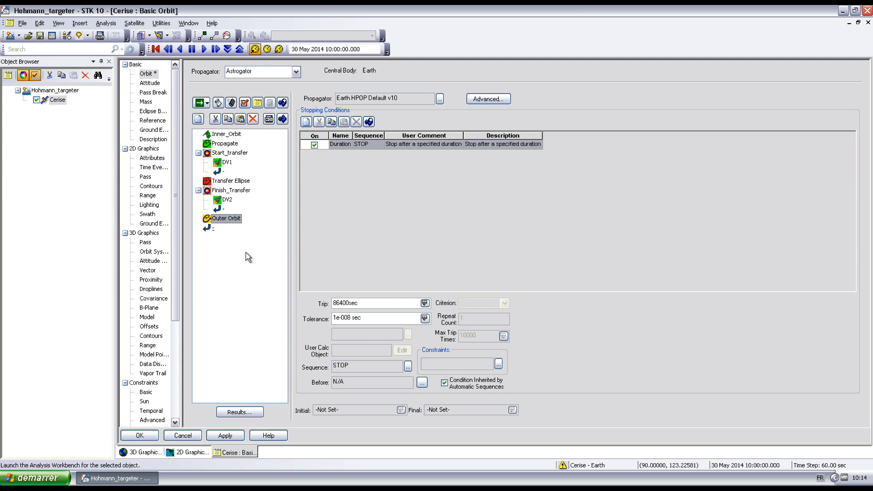
- Check the DV2 and DV1 maneuver segments and run the entire mission control sequence
left_click(227, 200)
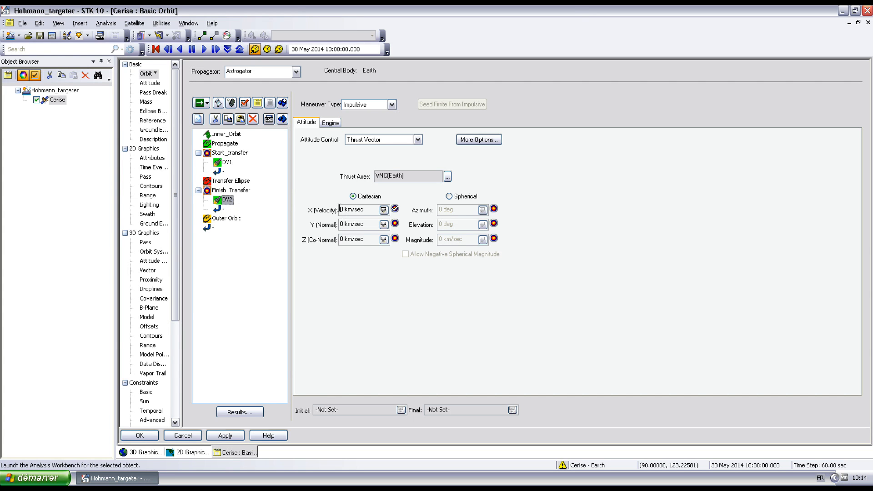
left_click(227, 163)
left_click(200, 103)
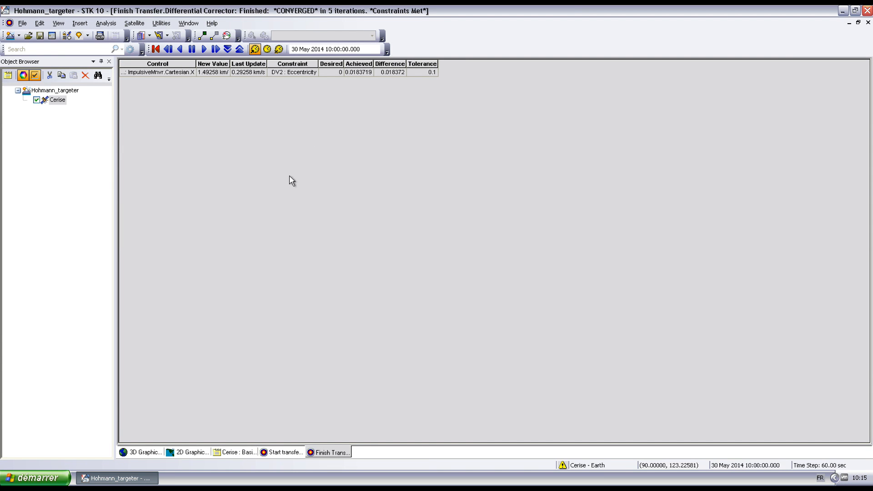
- Animate Cerise's transfer in the 3D view from over the pole, raise the time step to 180 sec, and pause the animation
left_click(138, 452)
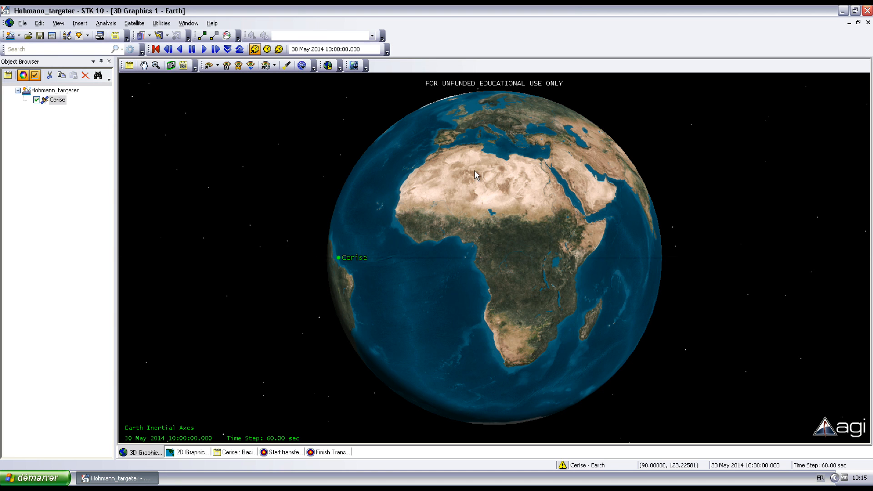
left_click_drag(475, 174, 482, 330)
scroll(487, 276, "down", 8)
left_click(204, 49)
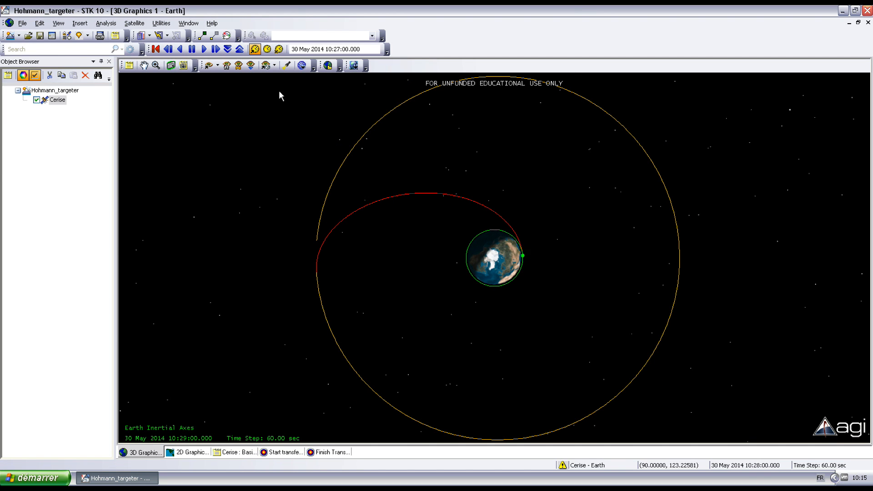
left_click(239, 49)
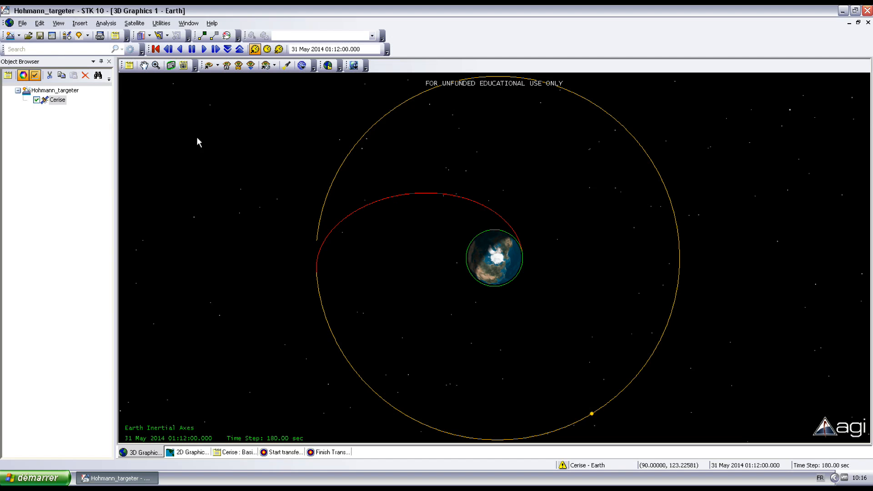
left_click(191, 49)
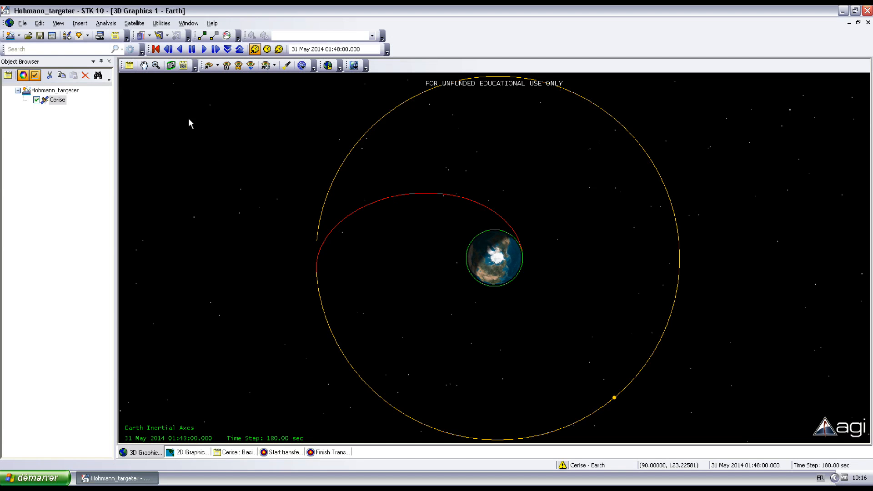
- Check the DV2 and DV1 maneuvers and review the control and Radius_Of_Apoapsis constraint values in Start_transfer's Differential Corrector
left_click(232, 452)
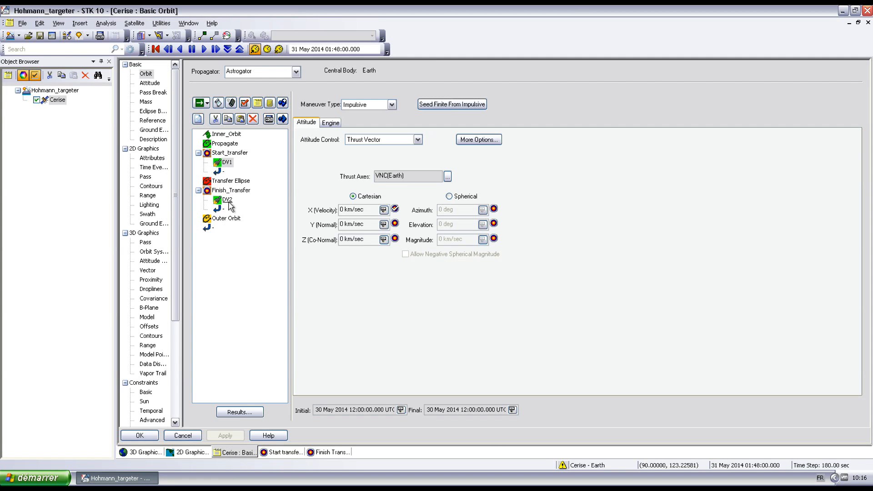
left_click(227, 200)
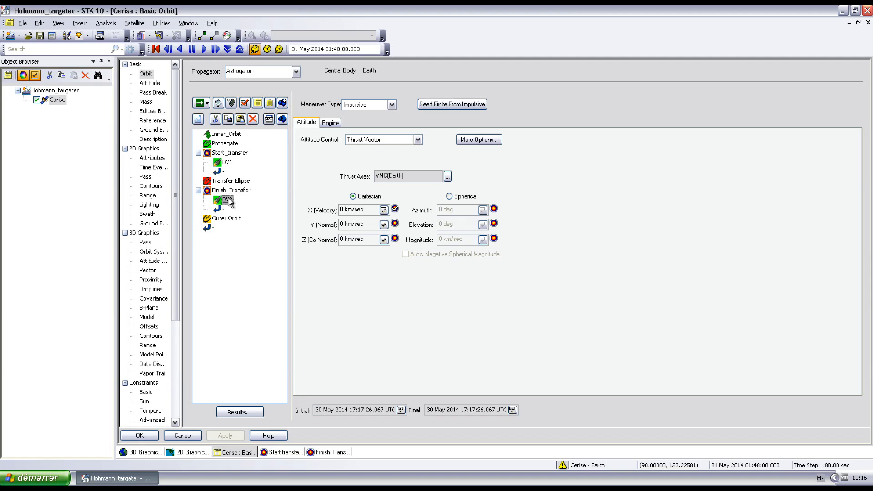
left_click(227, 164)
left_click(229, 153)
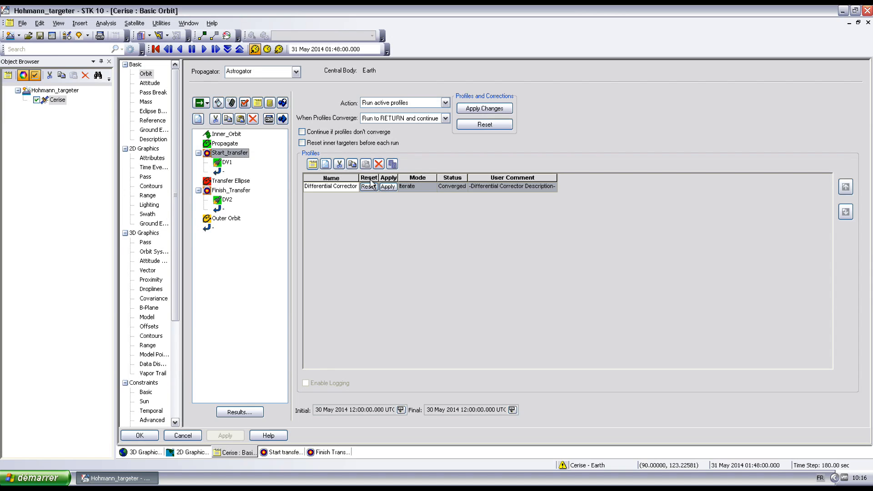
left_click(312, 164)
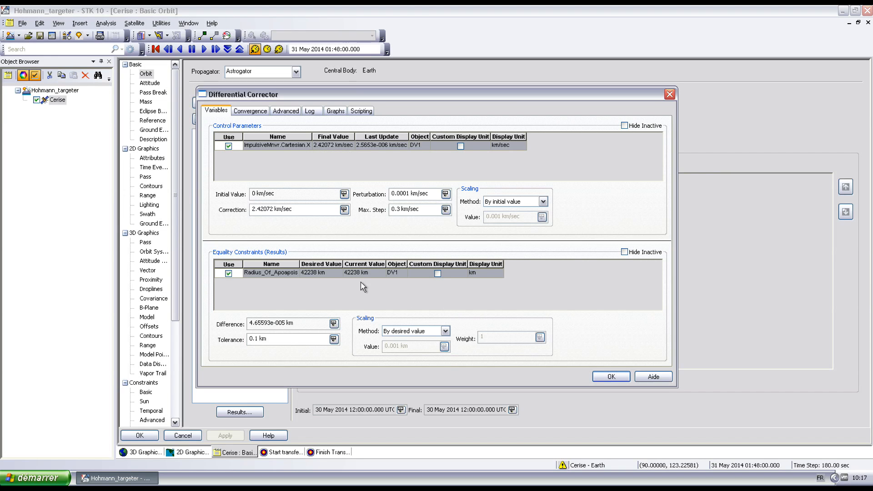
left_click(308, 276)
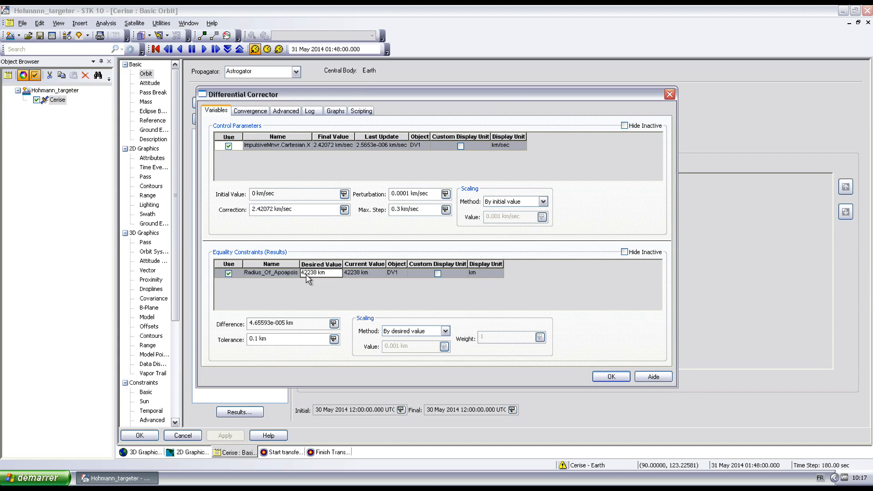
left_click(365, 275)
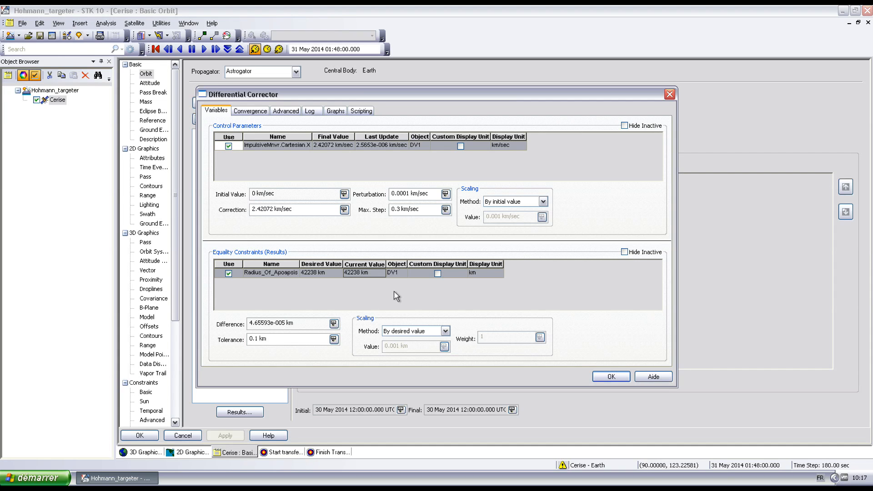
left_click(610, 376)
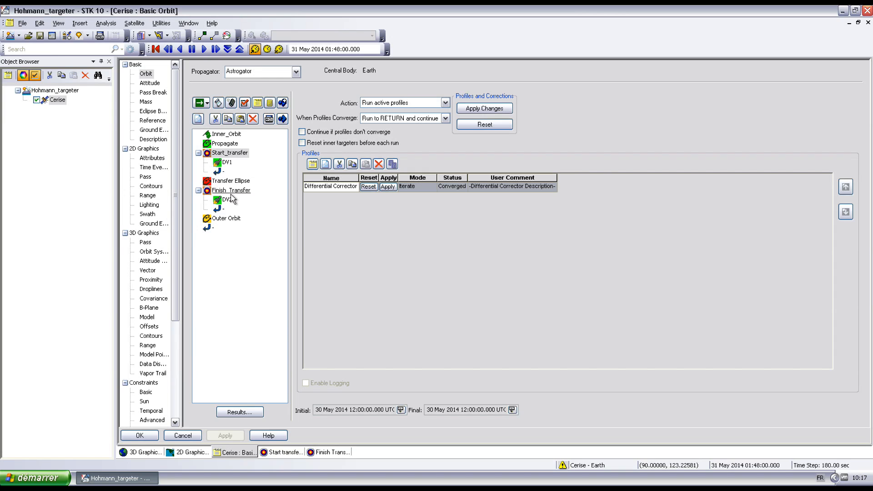
- Review the control and Eccentricity constraint values in Finish_Transfer's Differential Corrector
left_click(231, 191)
left_click(312, 165)
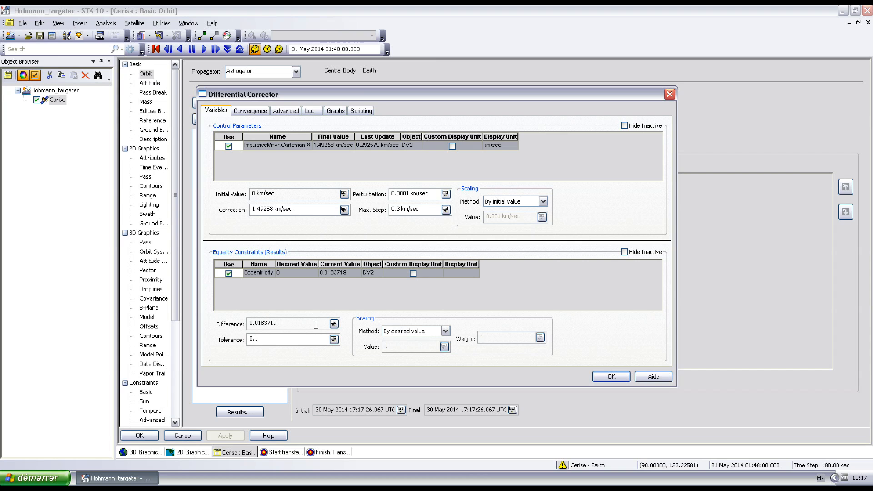
left_click(610, 377)
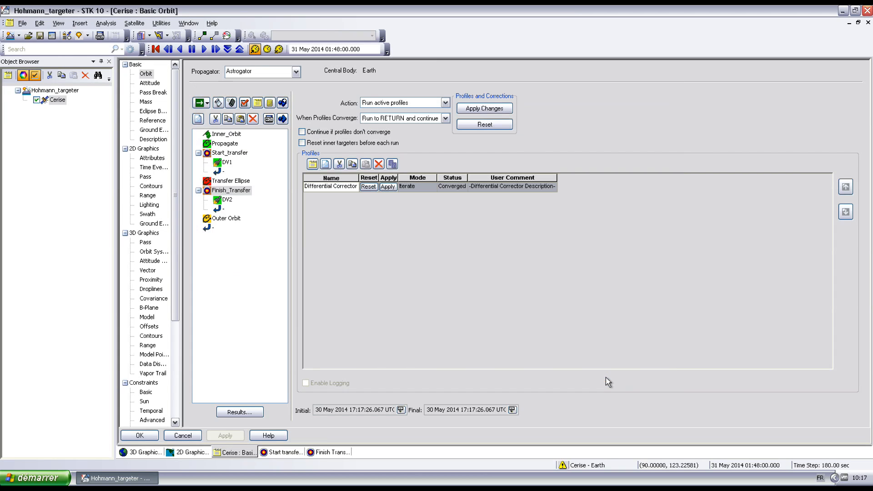
- Apply the Start_transfer targeter's corrections to the nominal DV1 maneuver and check its X velocity
left_click(233, 154)
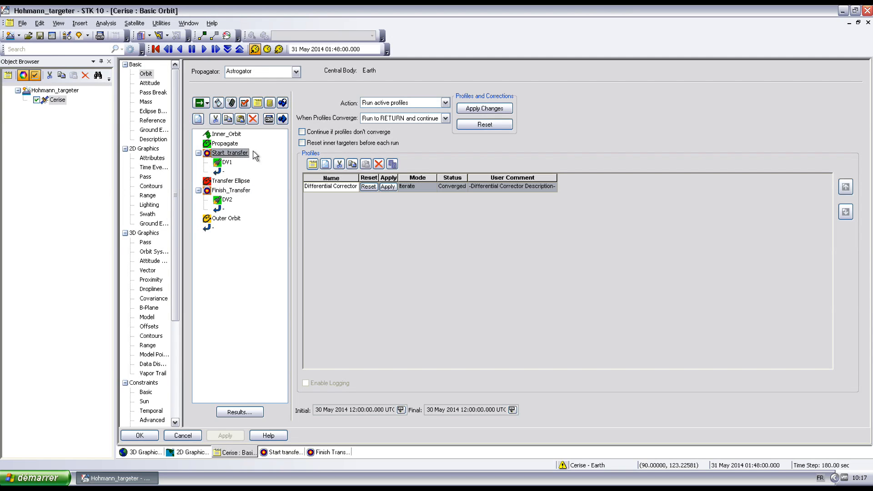
left_click(488, 109)
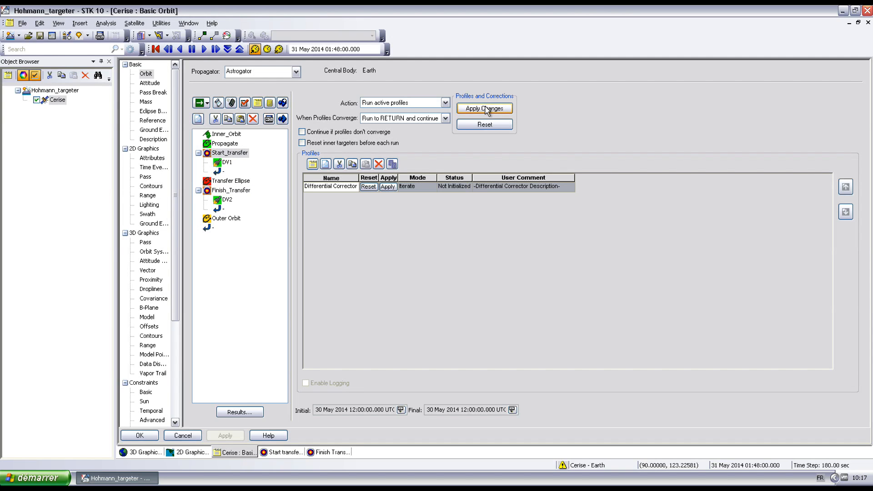
left_click(227, 163)
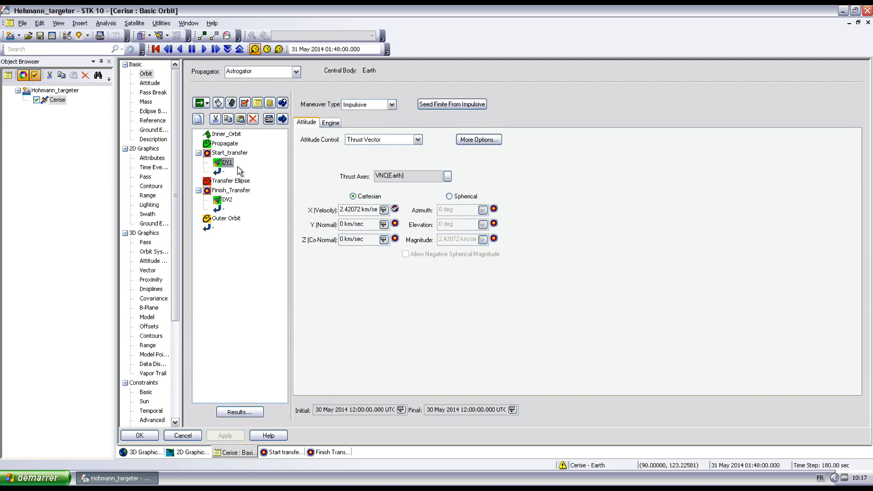
- Apply the Finish_Transfer targeter's corrections to the nominal DV2 maneuver and check its X velocity
left_click(231, 191)
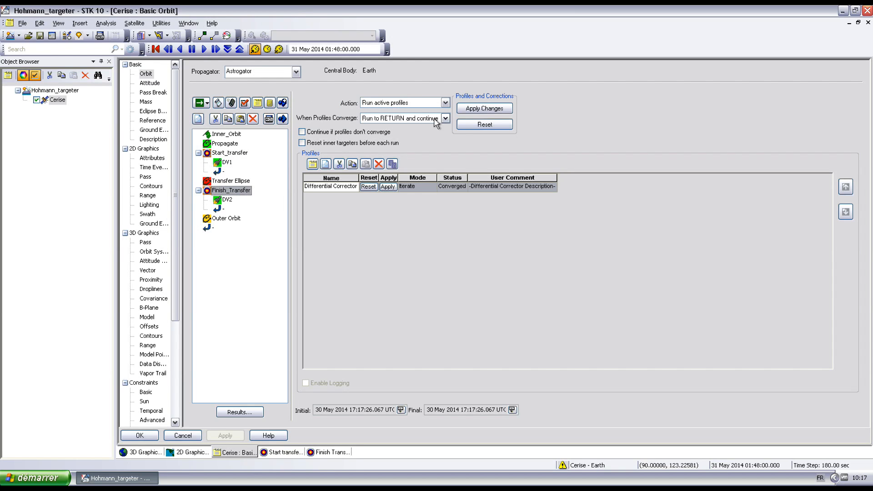
left_click(491, 109)
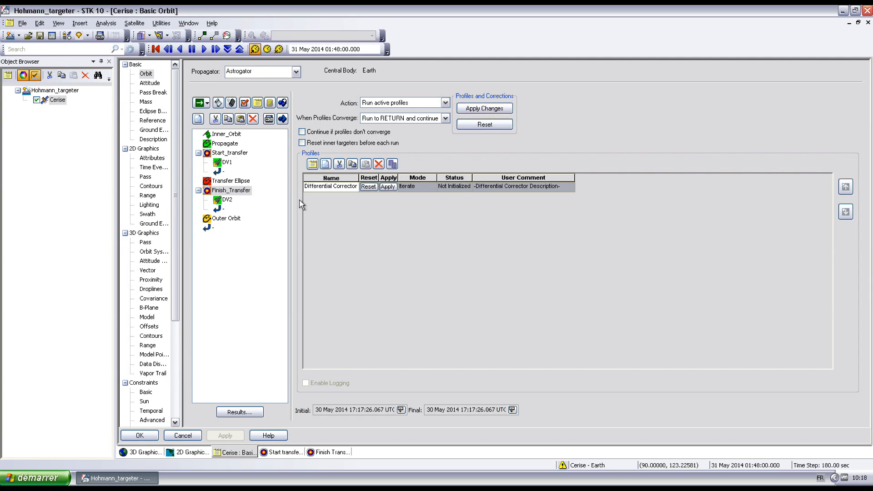
left_click(228, 200)
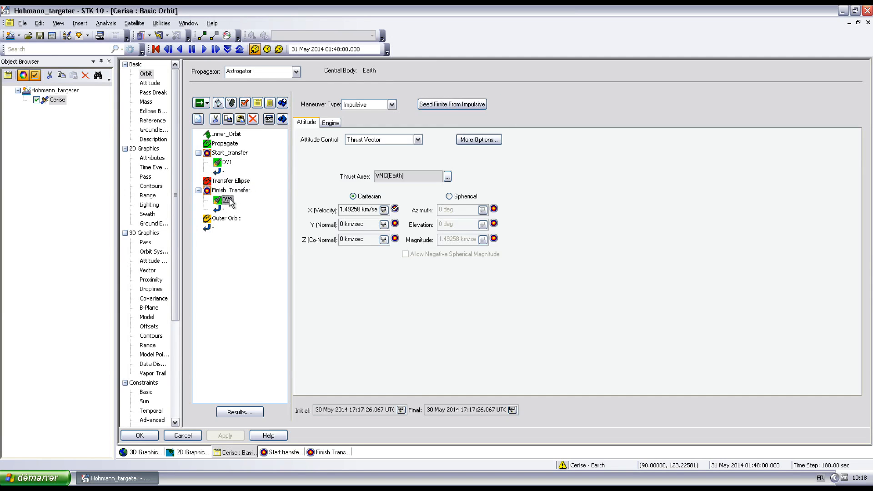
left_click(231, 191)
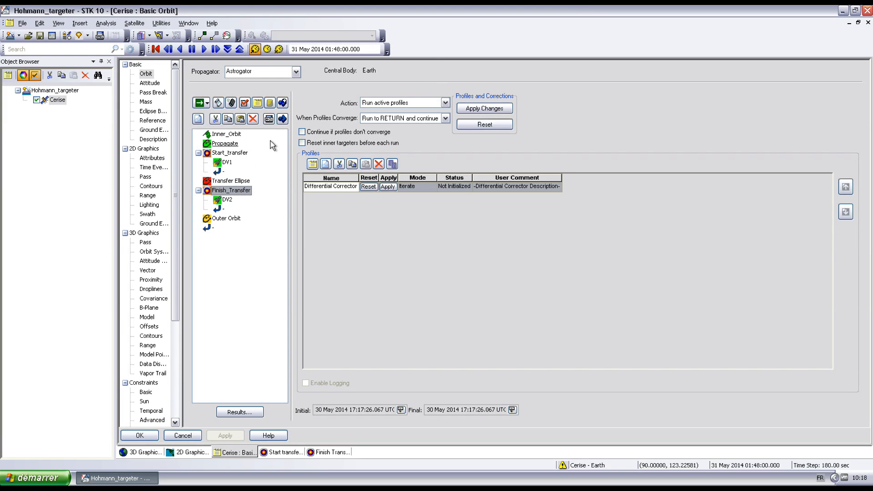
- Set the Start_transfer sequence's action to Run nominal sequence and check the DV1 maneuver's velocity components
left_click(230, 153)
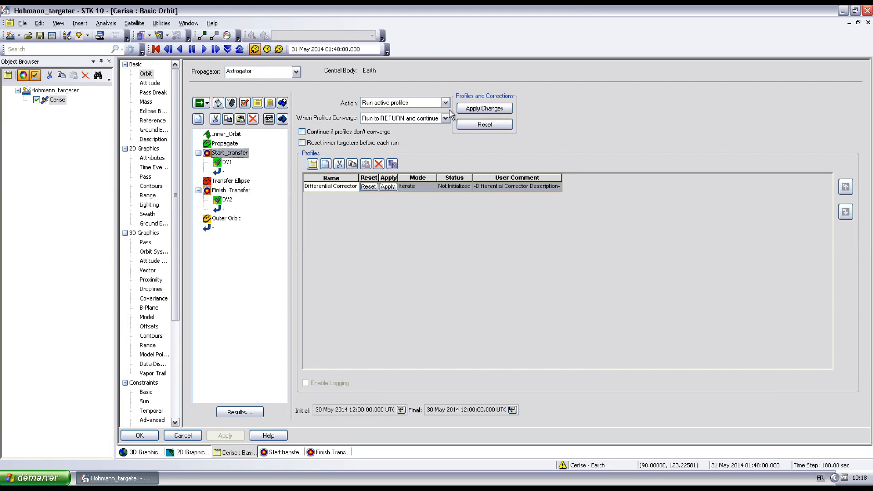
left_click(445, 102)
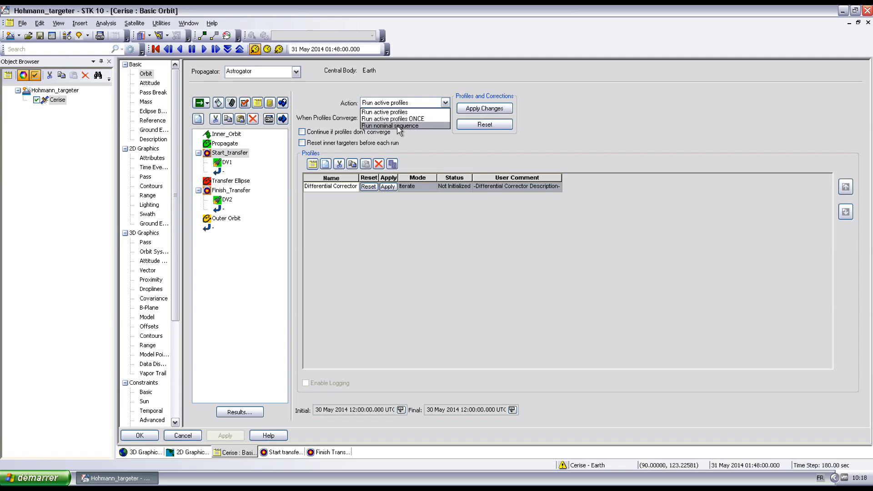
left_click(398, 126)
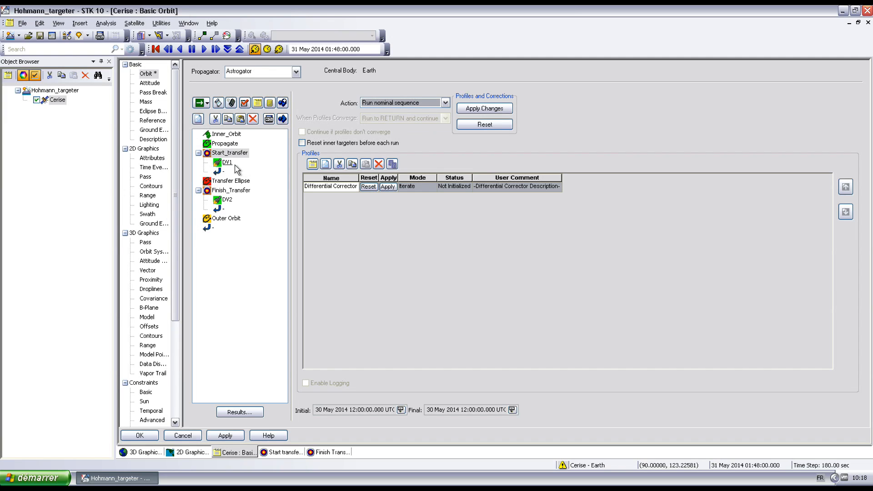
left_click(227, 163)
left_click(236, 154)
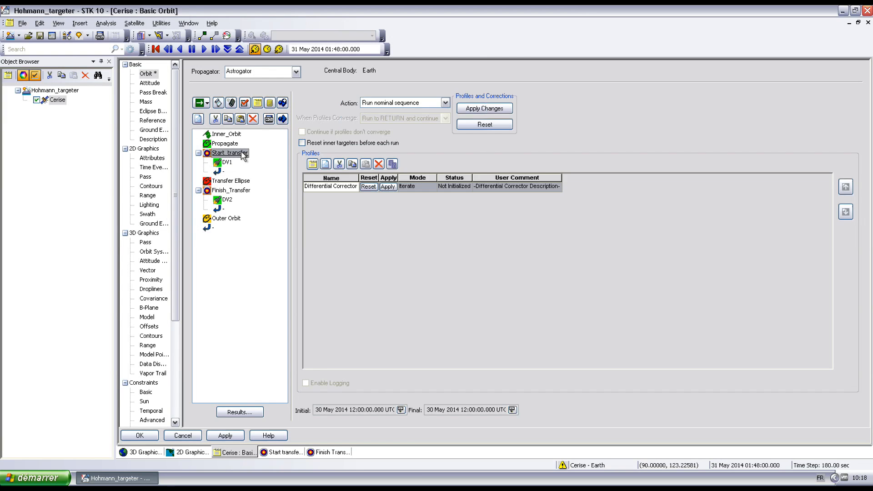
left_click(226, 163)
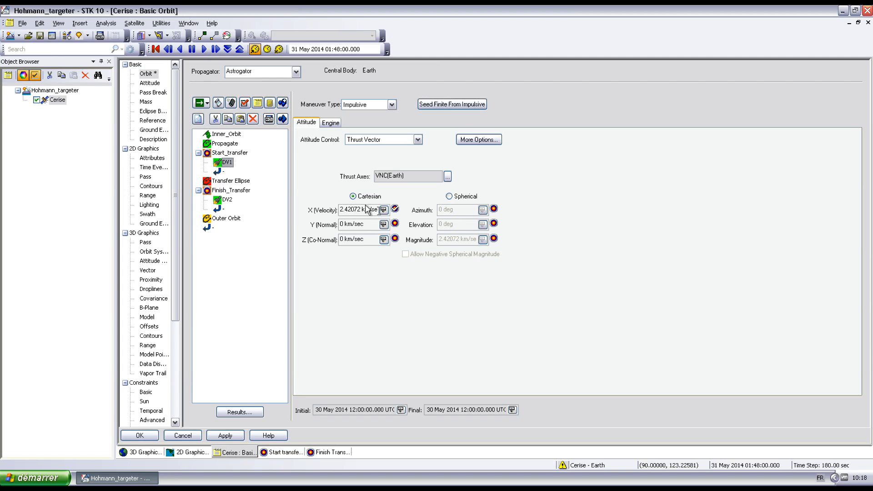
- Open the settings of the Finish_Transfer target sequence
left_click(231, 190)
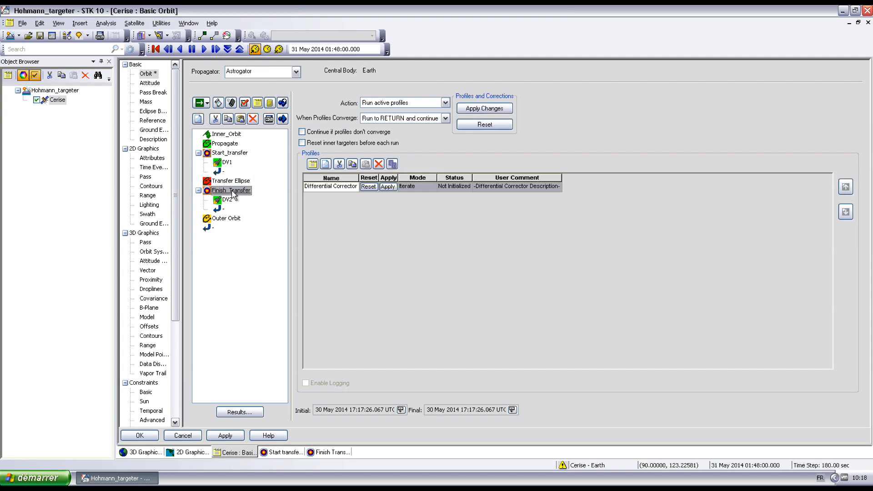